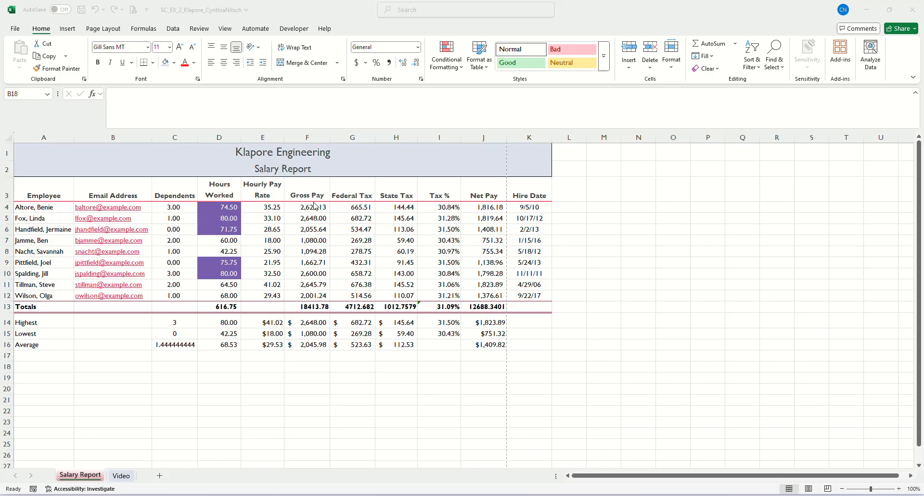
- Inspect the Gross Pay, Federal Tax, State Tax and Tax % formulas in row 4 of the Salary Report sheet
click(310, 210)
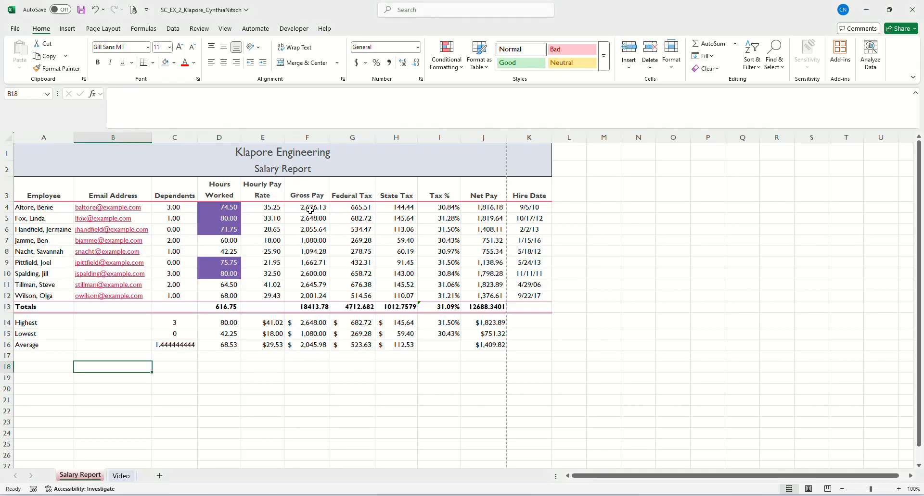
click(309, 211)
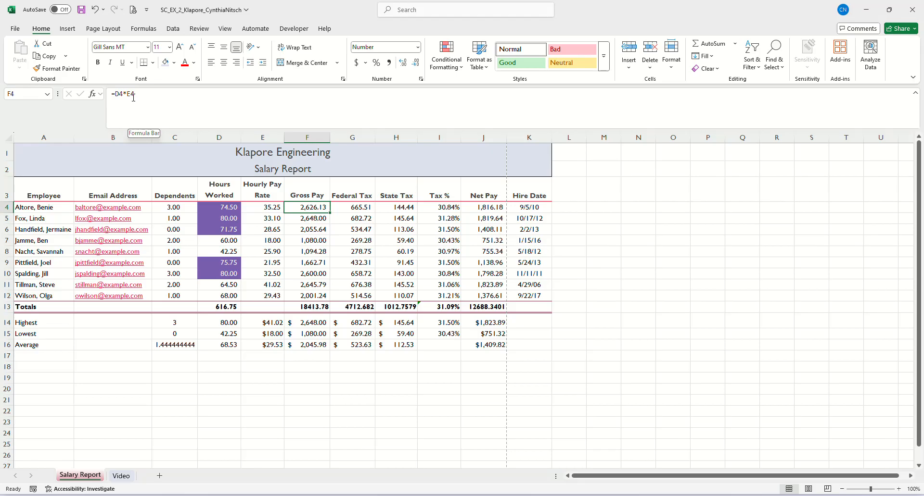
click(361, 208)
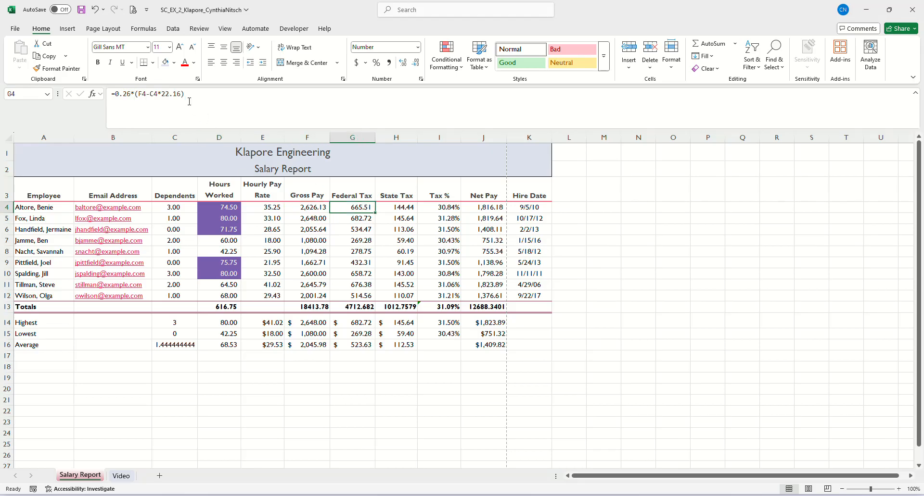
click(393, 208)
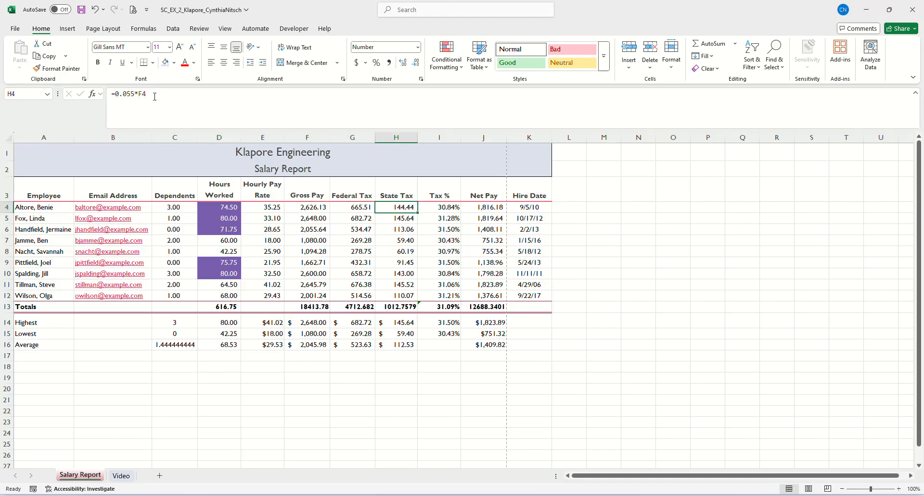
click(437, 208)
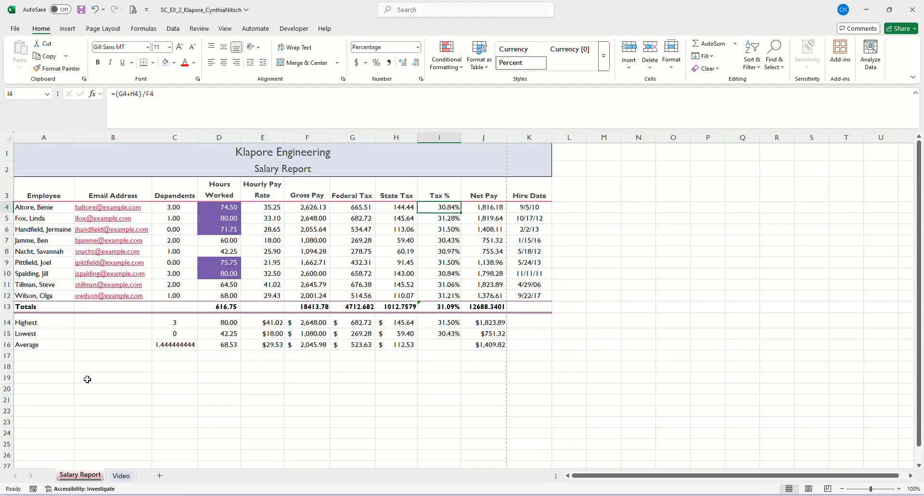
- On the Video sheet, wrap the text of the Hours Worked header in cell D3
click(121, 476)
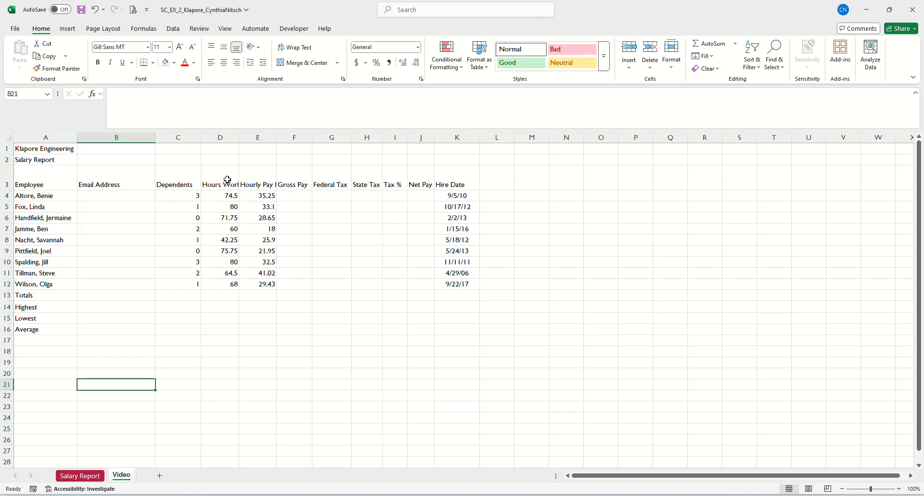
click(227, 180)
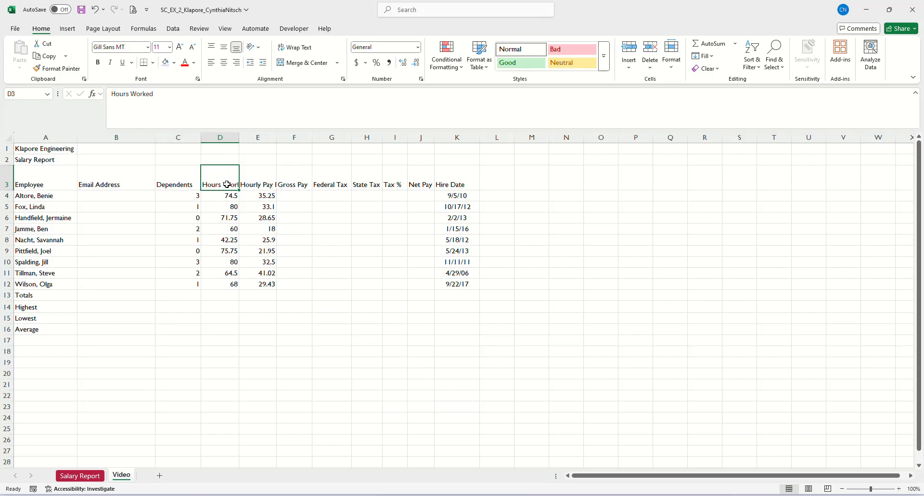
click(264, 179)
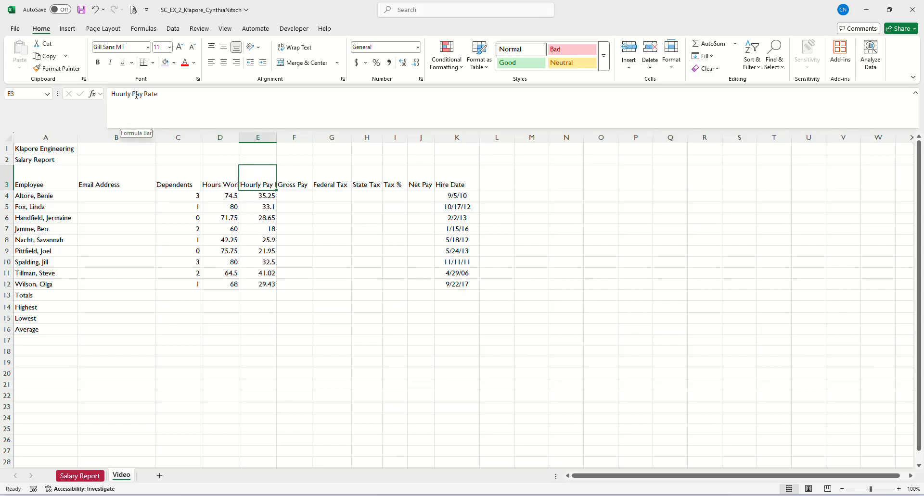
click(215, 179)
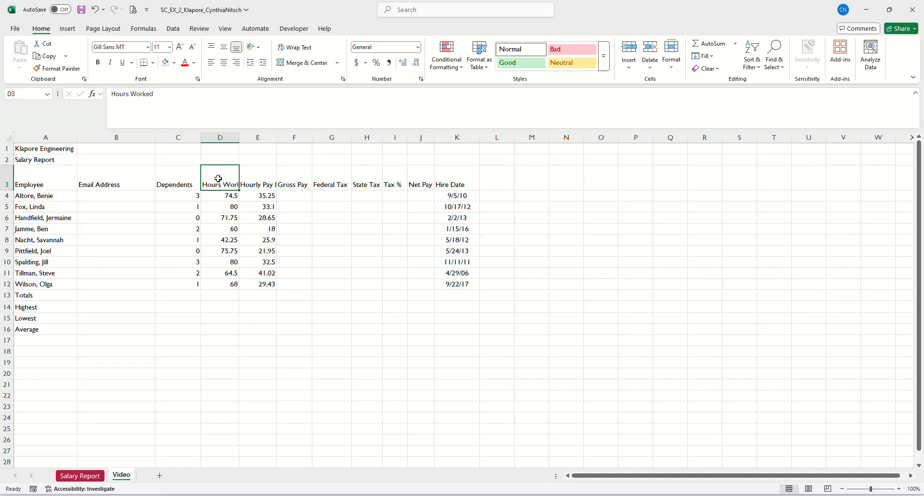
right_click(218, 179)
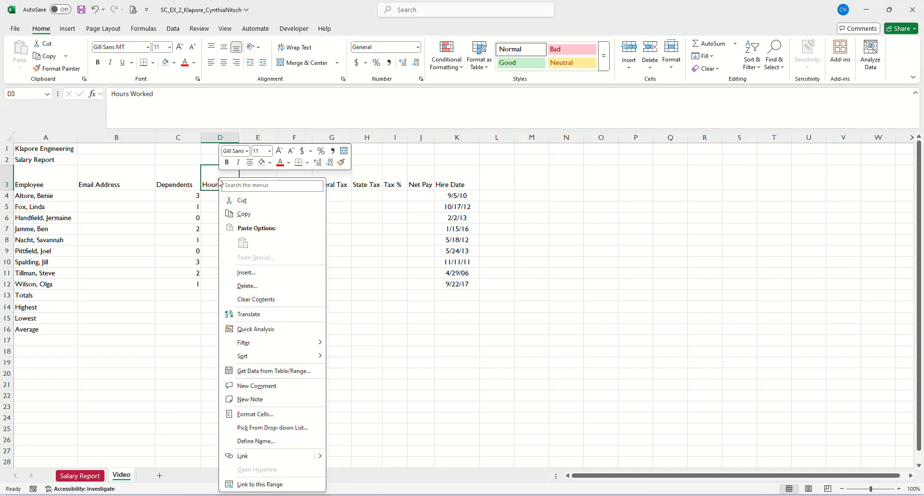
click(260, 414)
click(163, 367)
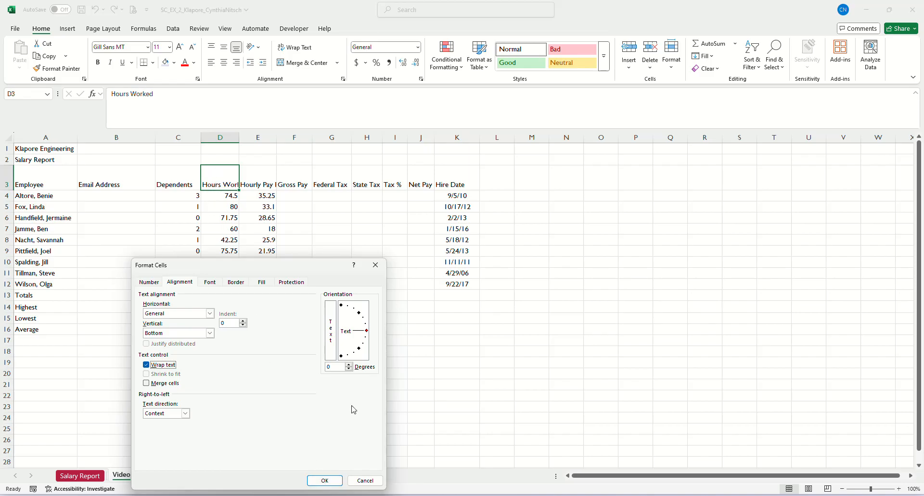
click(325, 480)
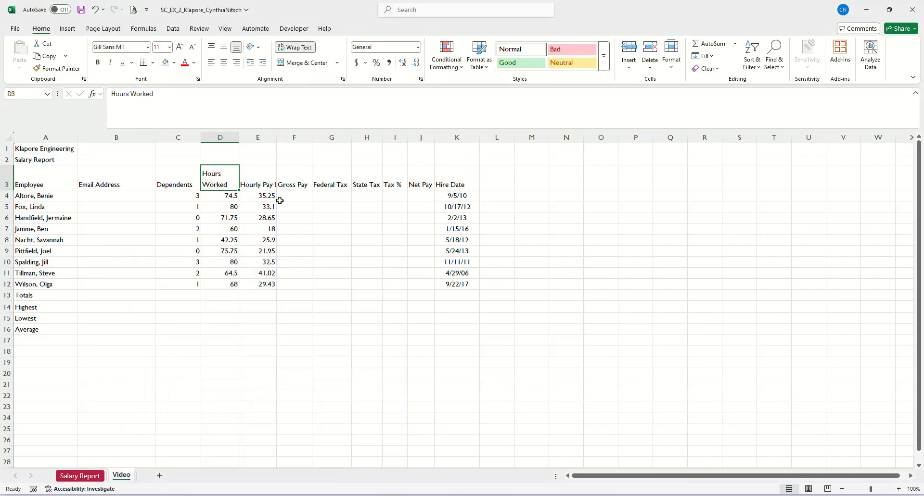
- Wrap the text of the Hourly Pay Rate header in cell E3
click(249, 178)
right_click(251, 177)
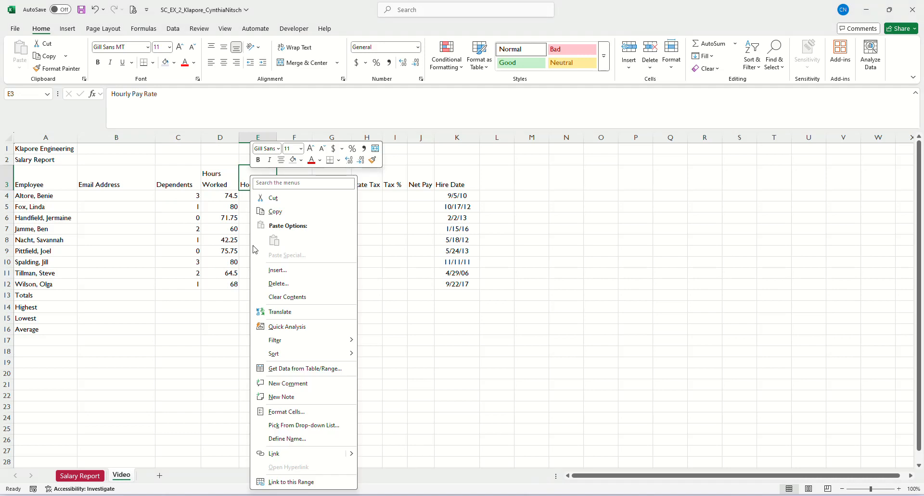
click(290, 413)
click(185, 368)
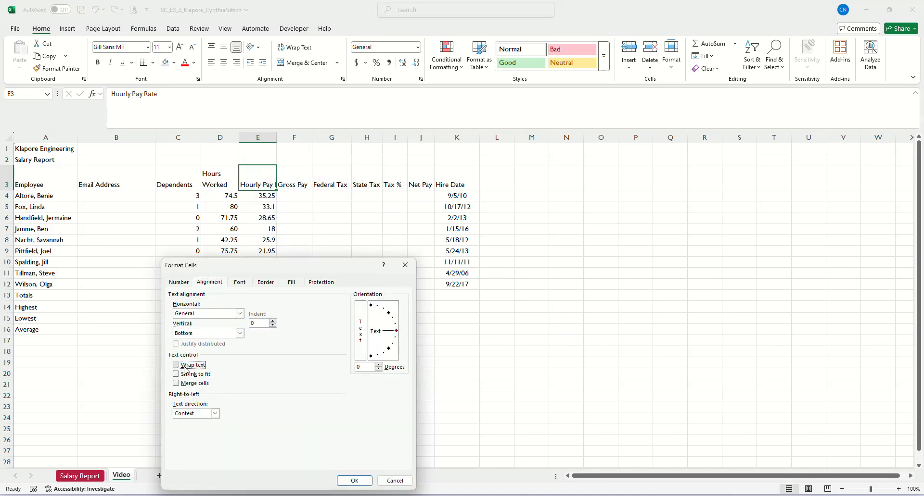
click(353, 481)
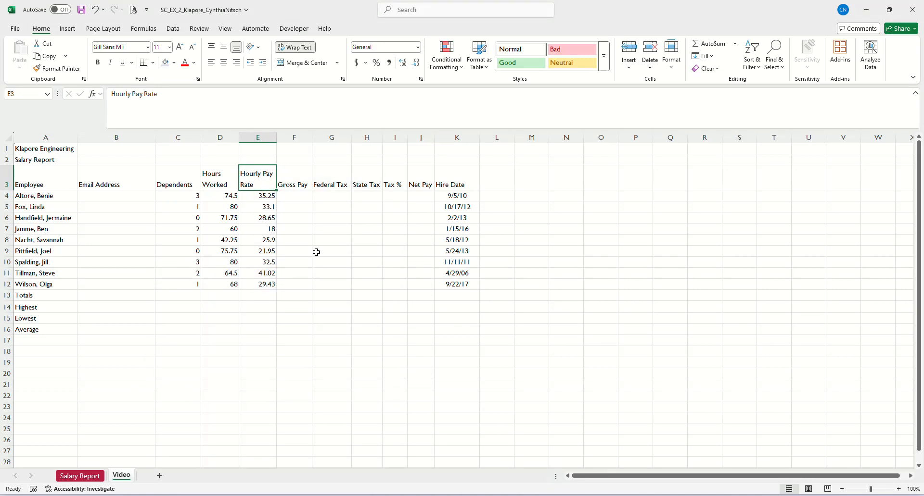
click(324, 218)
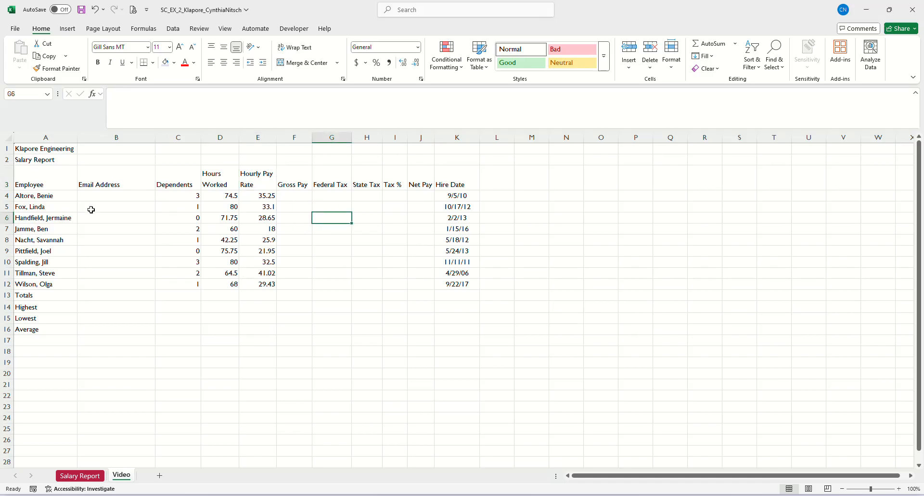
click(111, 197)
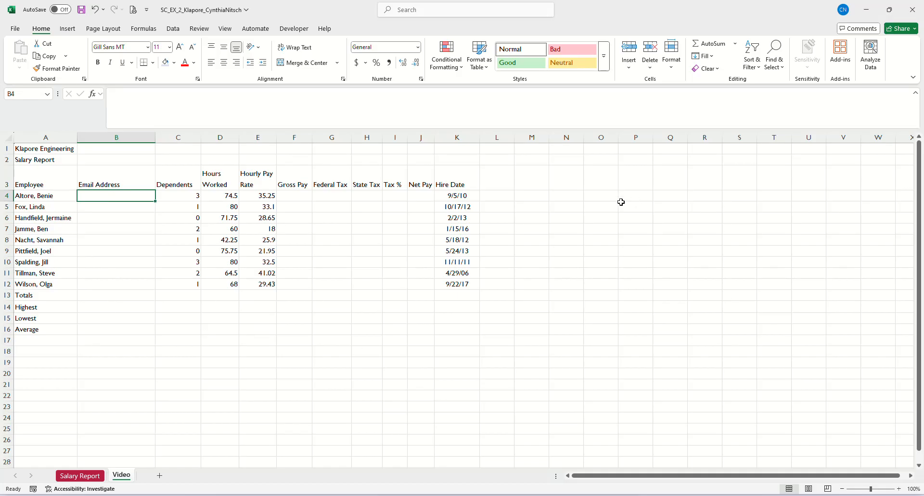
- Enter 1 and 2 in cells N4 and N5 and extend the number series down to N21
click(562, 197)
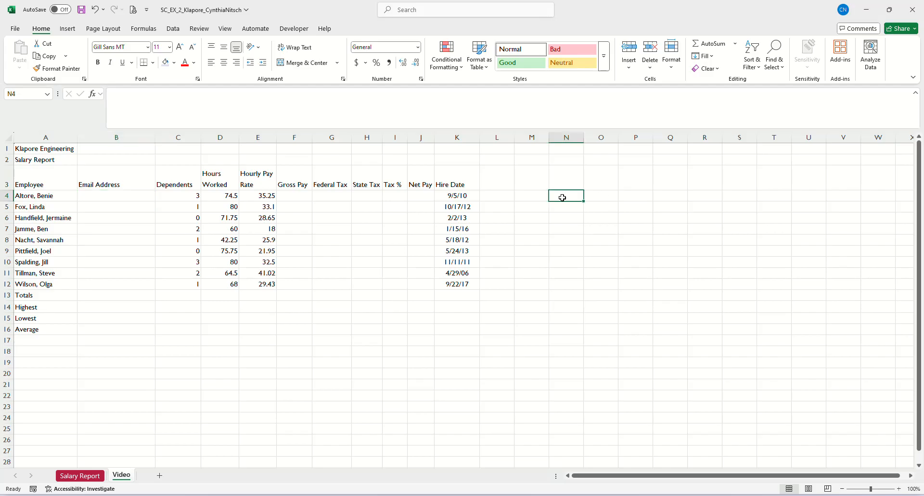
text(1)
key(Return)
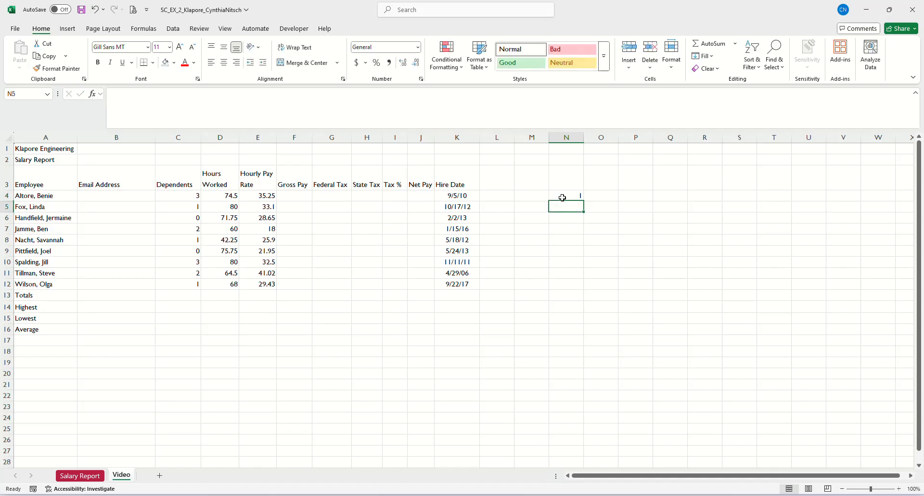
text(2)
key(Return)
drag(562, 198, 562, 203)
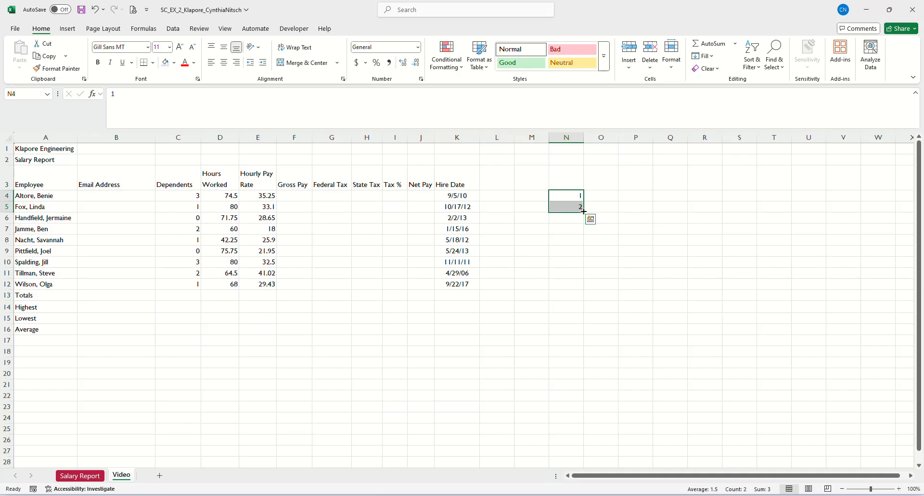
drag(583, 212, 583, 388)
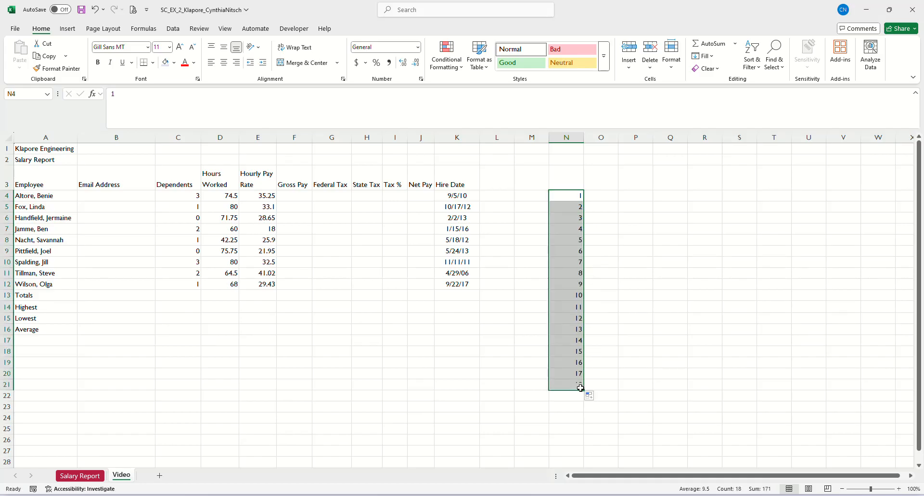
- Enter 5 and 10 in cells P4 and P5 and extend the series down to P20
click(632, 197)
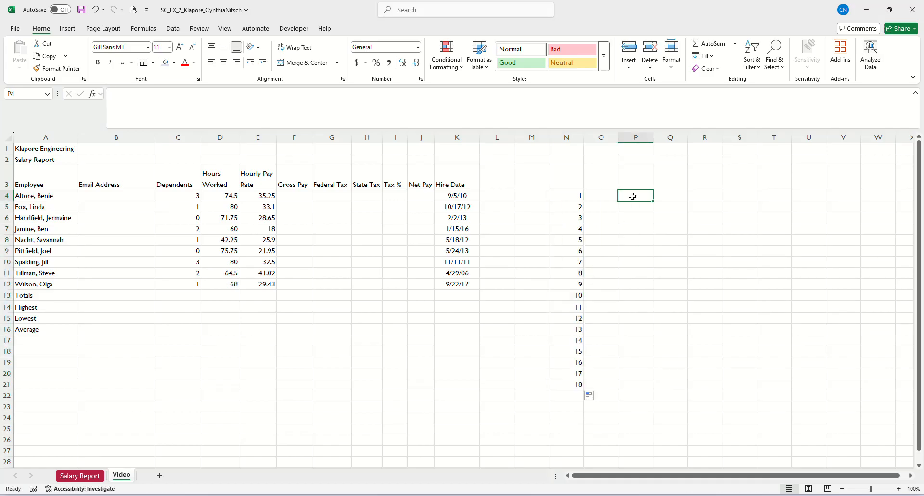
text(5)
key(Return)
text(10)
key(Return)
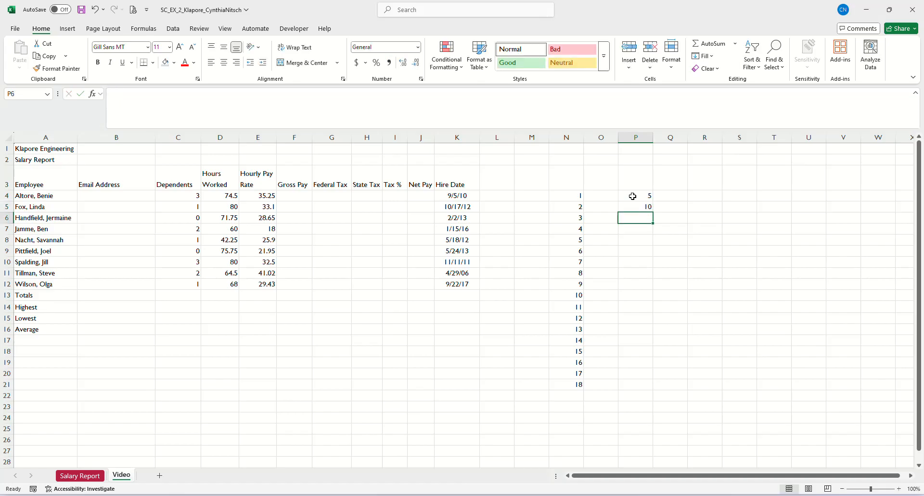
drag(631, 197, 658, 380)
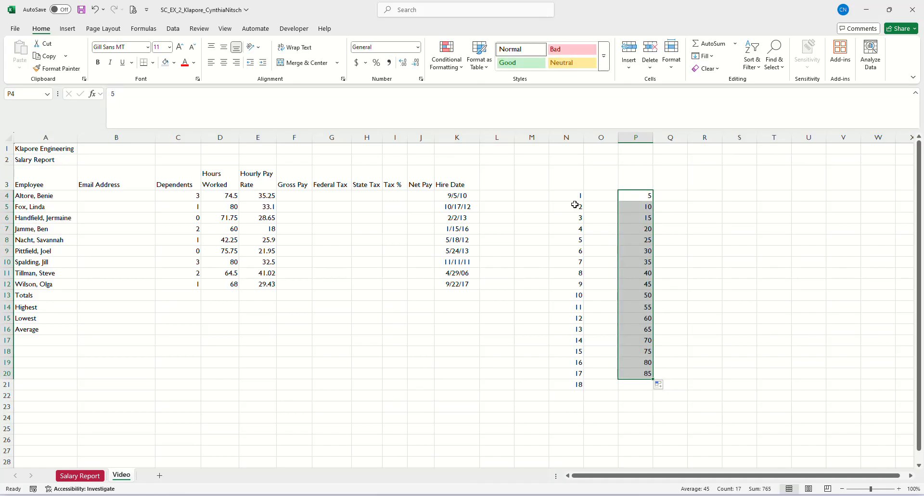
- Clear both sample number series from the range N4:Q22
drag(573, 197, 674, 403)
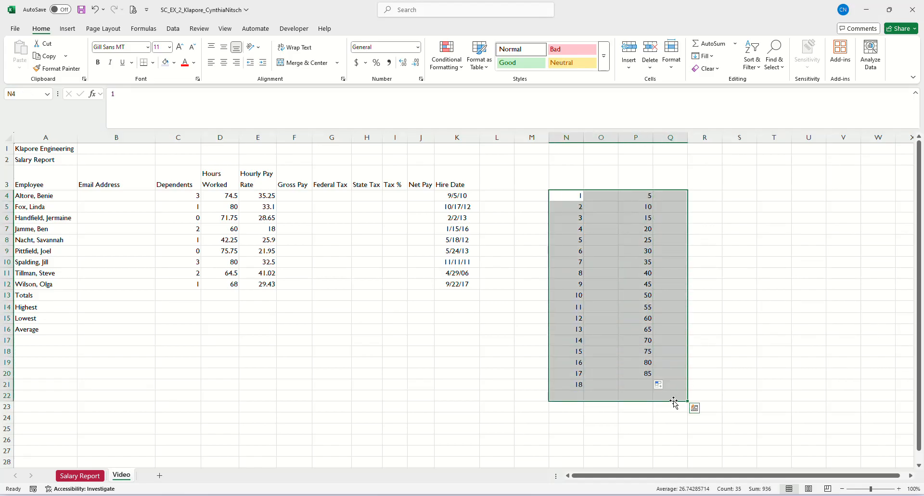
key(Delete)
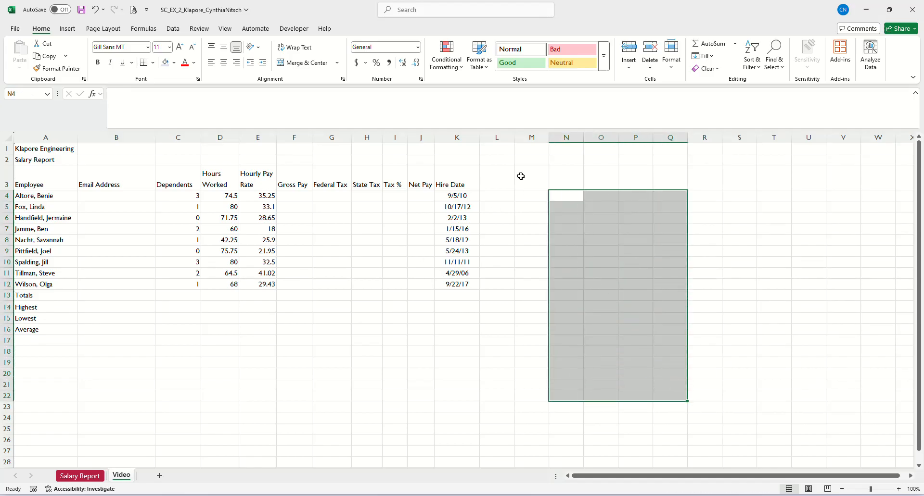
click(521, 174)
- Enter the first two employees' email addresses in cells B4 and B5
click(131, 195)
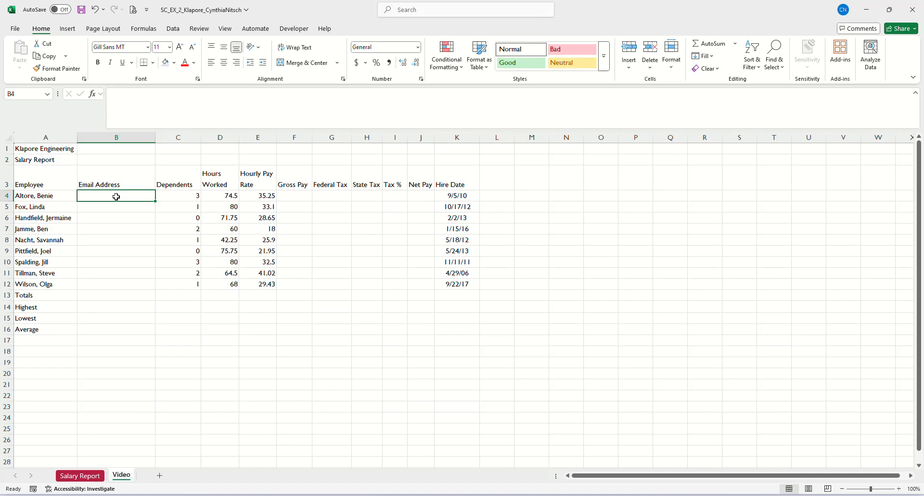
text(b)
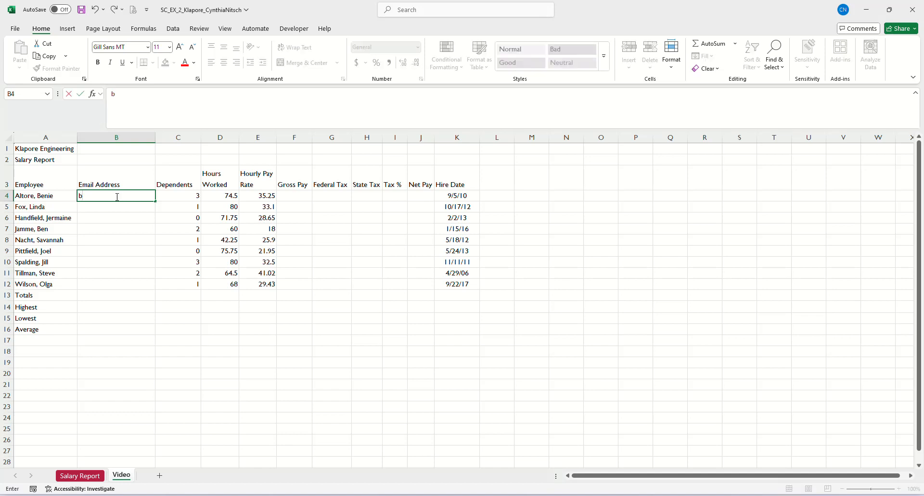
text(altore@example.com)
key(Return)
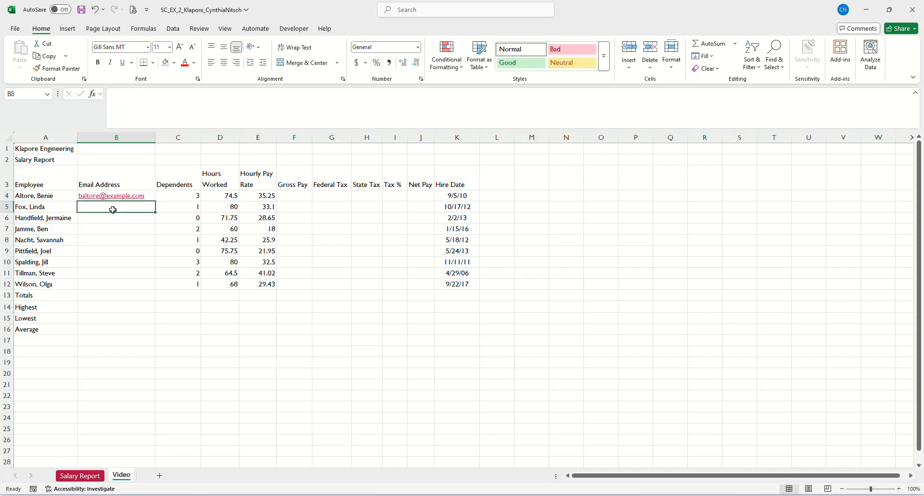
text(l)
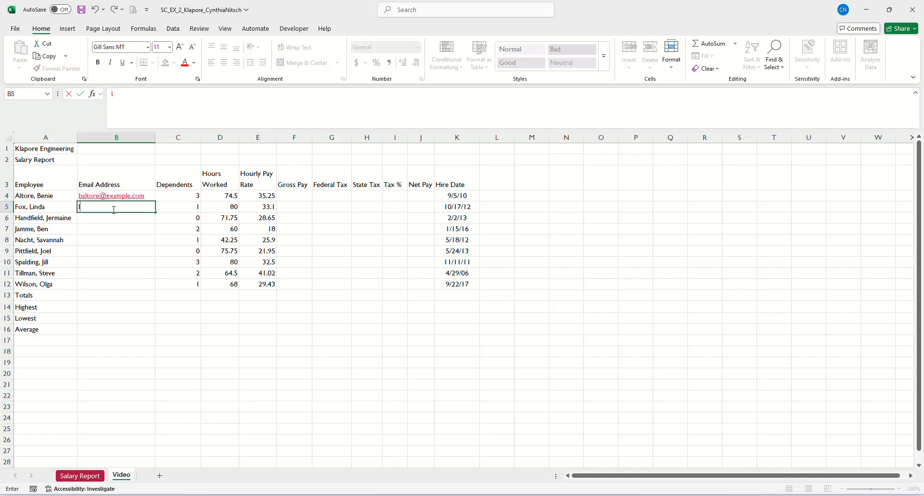
text(fox@example.com)
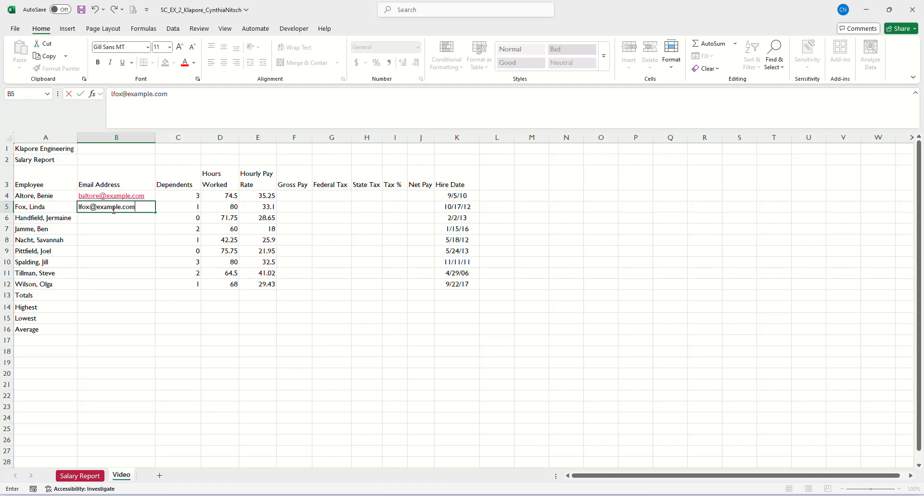
click(107, 236)
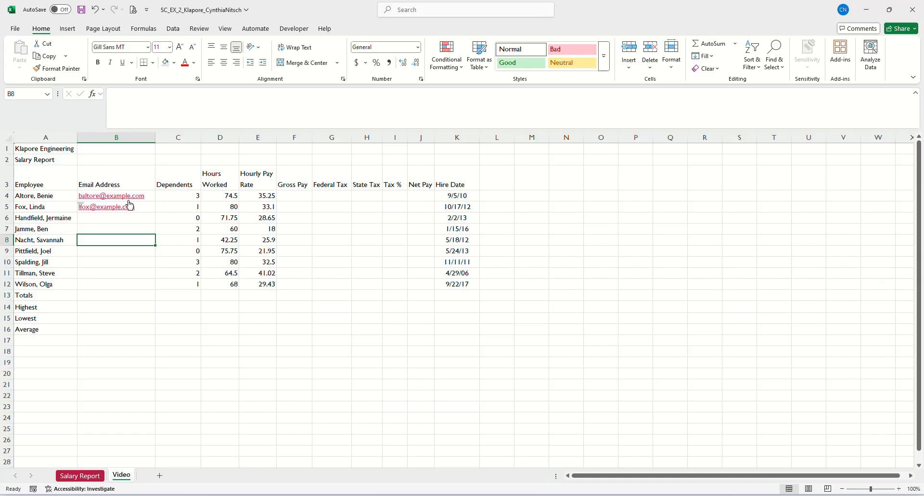
- Use Flash Fill on B4:B12 to complete the remaining employees' email addresses
drag(151, 196, 134, 285)
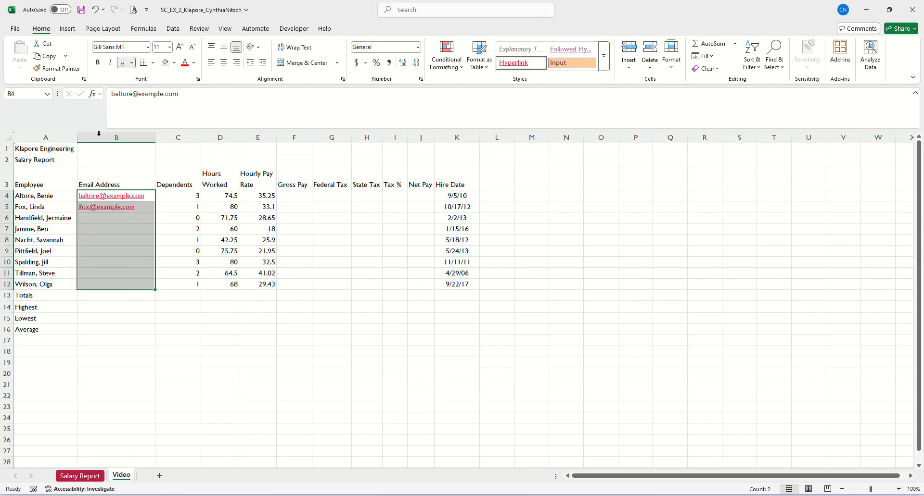
click(173, 30)
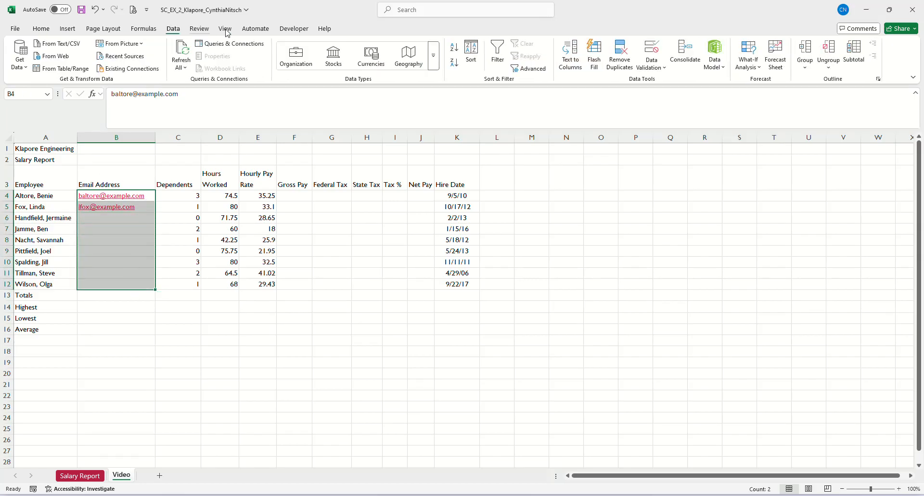
click(595, 50)
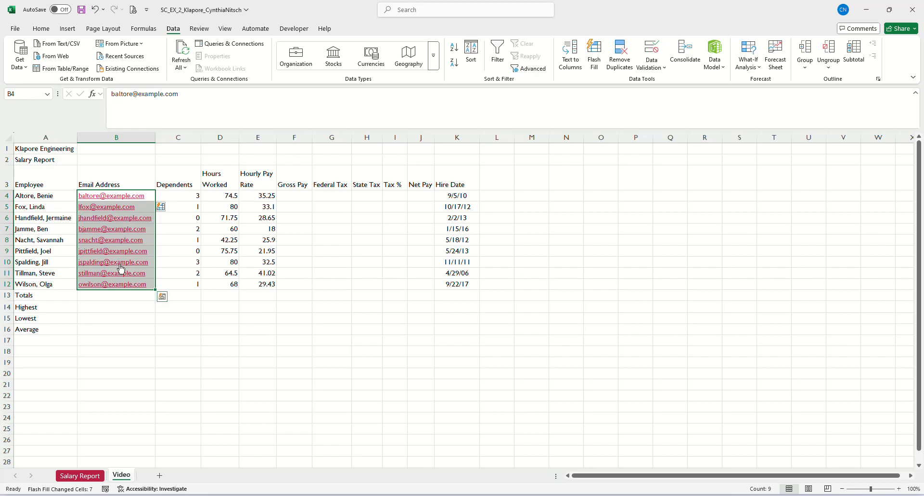
- Add a blank worksheet after the Video sheet and delete it again, twice in a row
click(106, 296)
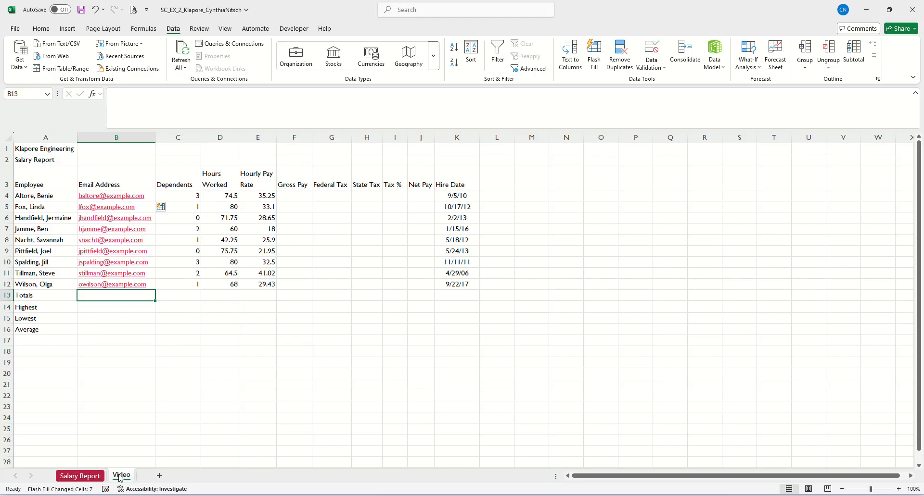
click(159, 476)
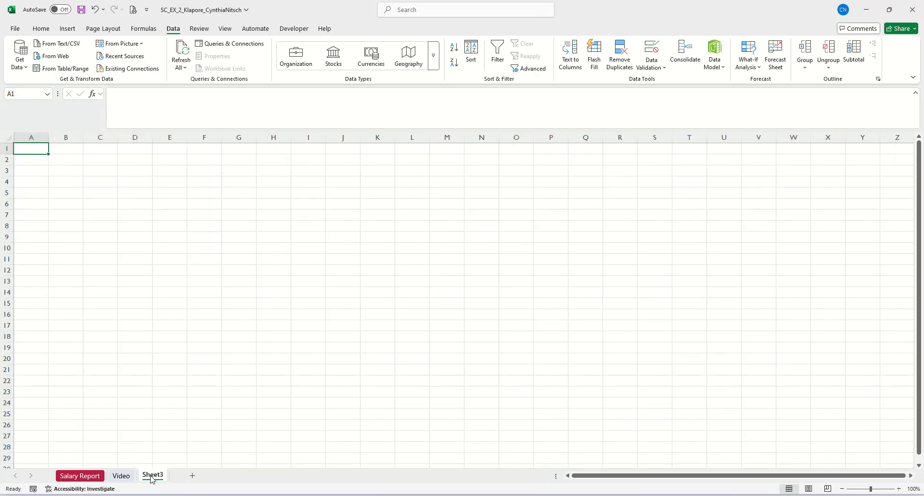
right_click(151, 479)
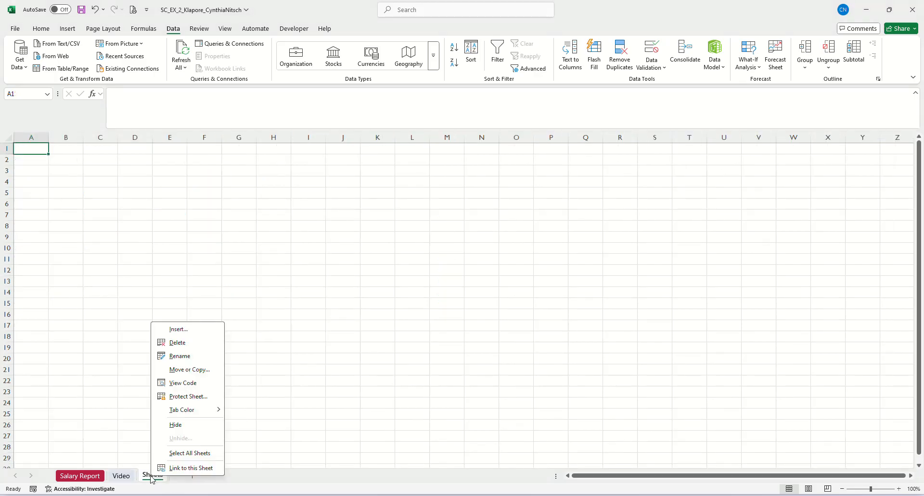
click(177, 343)
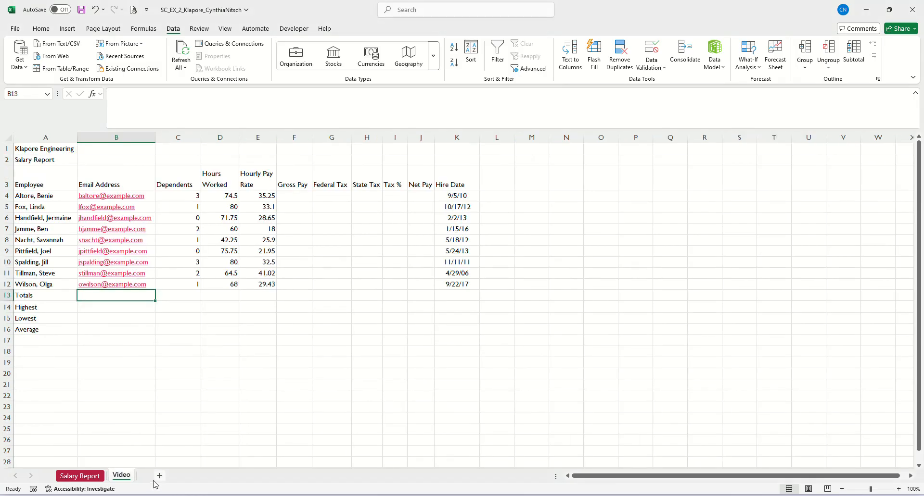
click(158, 477)
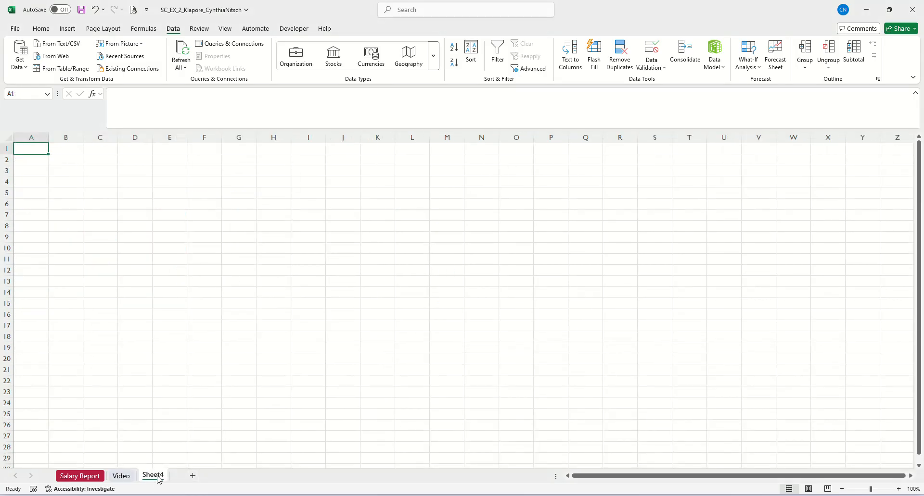
right_click(155, 476)
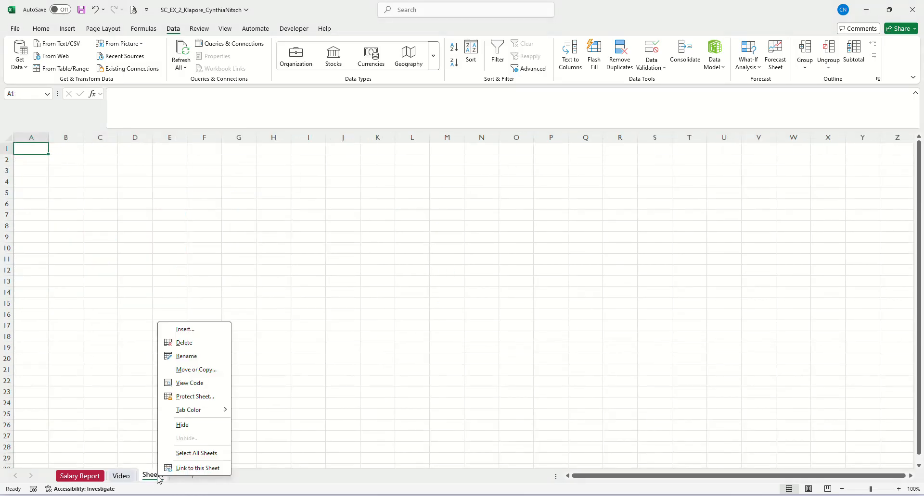
click(184, 344)
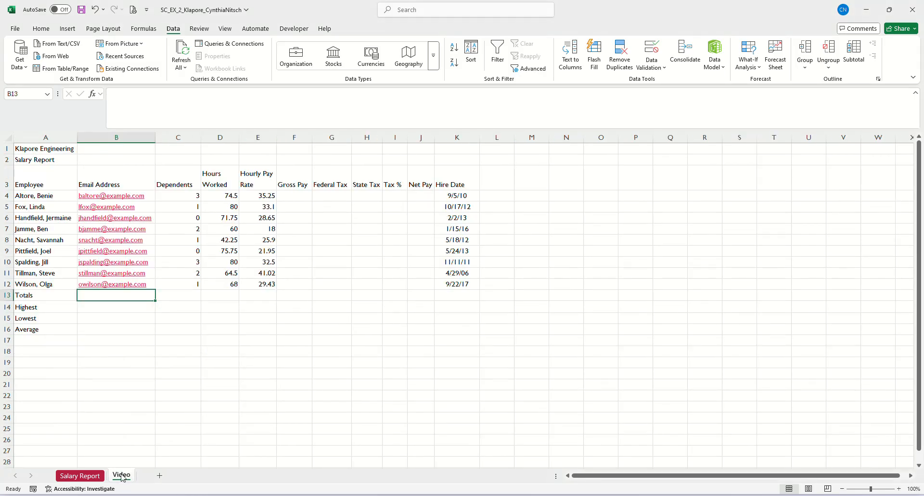
- Rename the Video sheet as Salary Report Video
double_click(121, 475)
key(Home)
text(Salar)
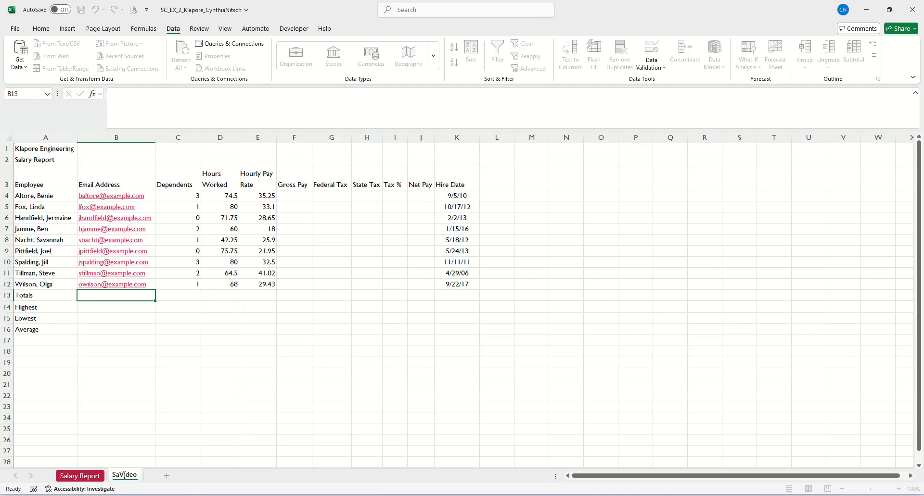
text(y Report)
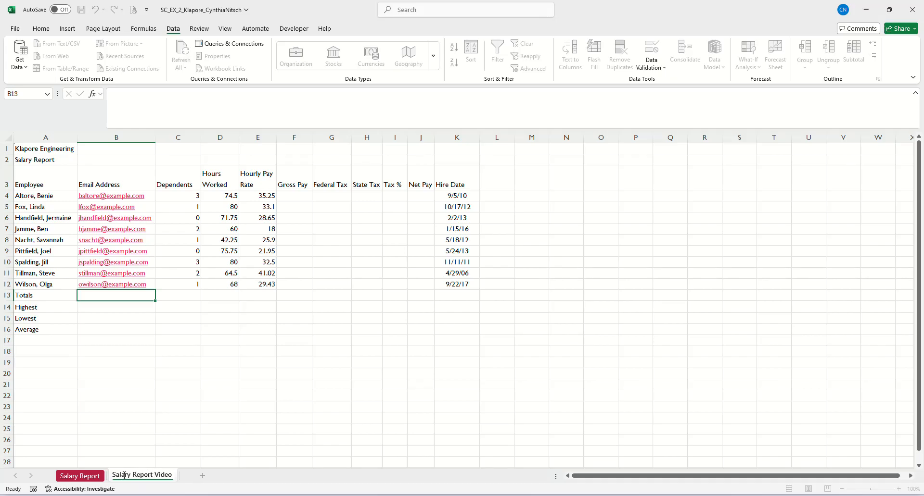
click(221, 418)
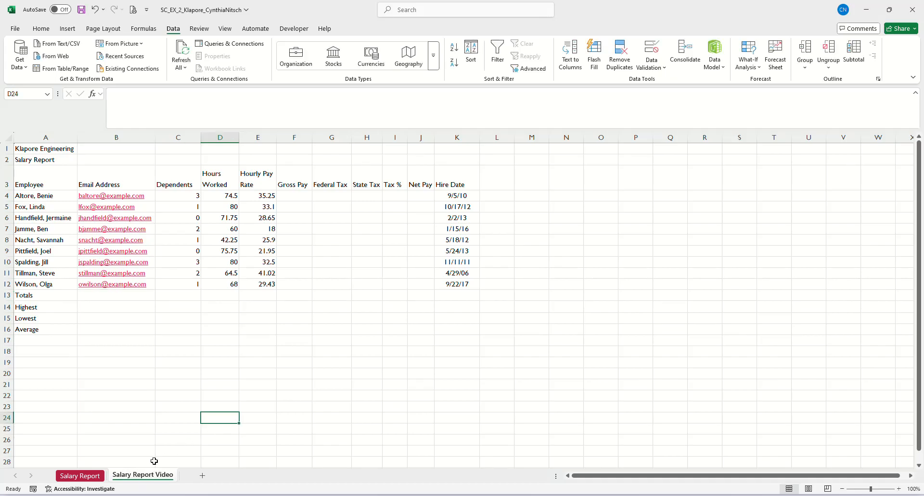
- Set the Salary Report Video sheet's tab color to blue and check it from the Salary Report sheet
right_click(147, 478)
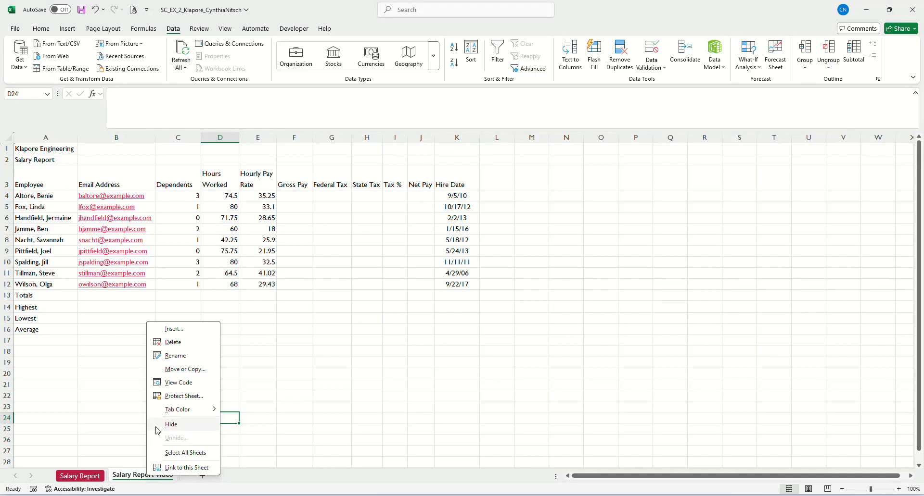
mouse_move(180, 410)
click(337, 365)
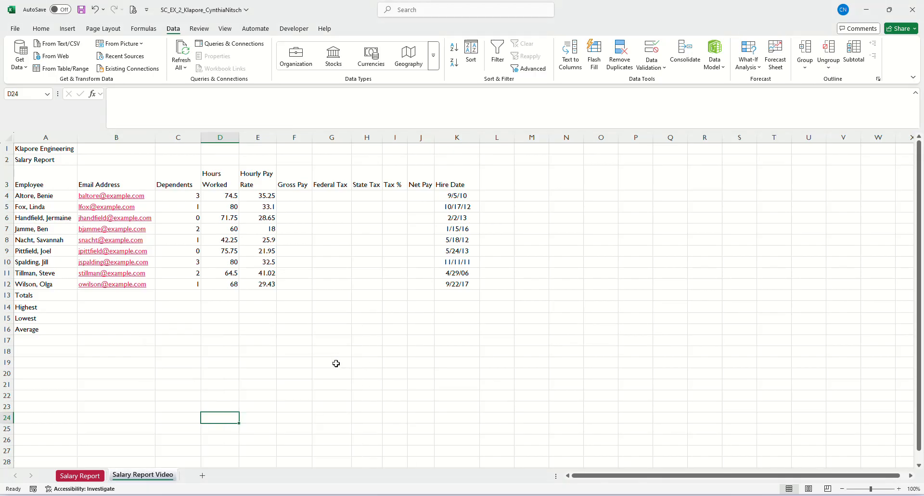
click(80, 476)
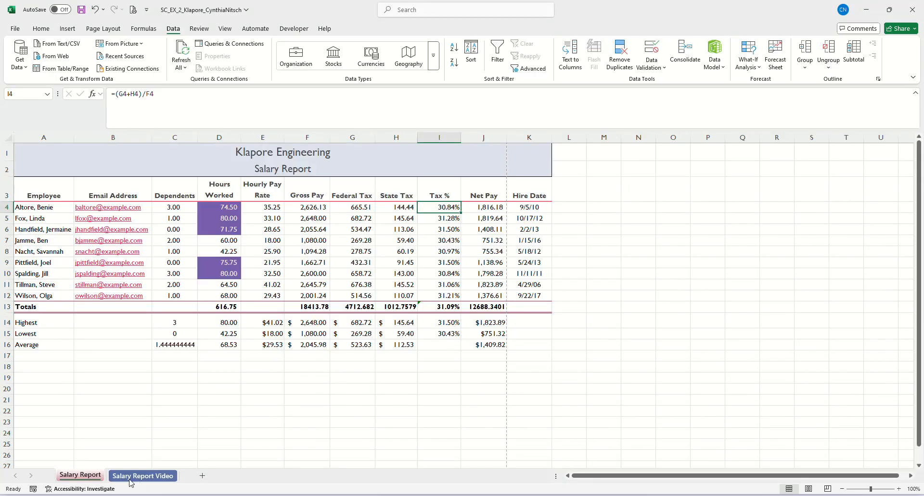
click(149, 475)
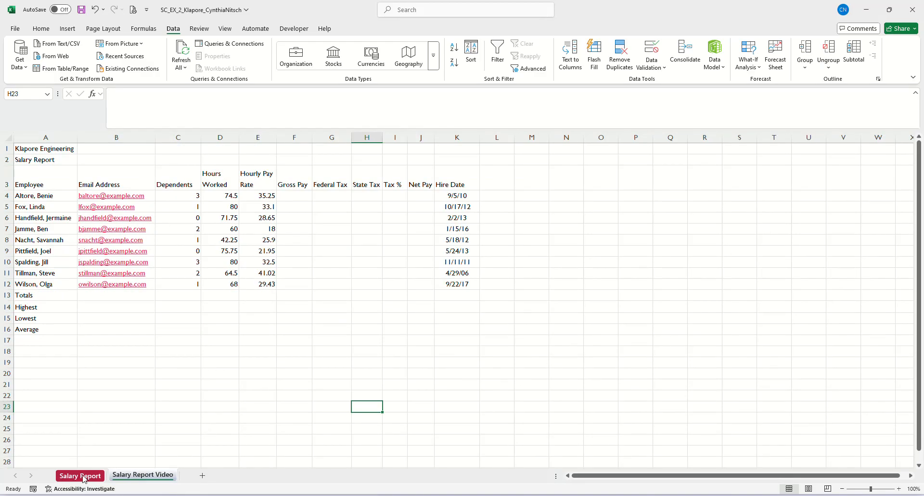
click(181, 362)
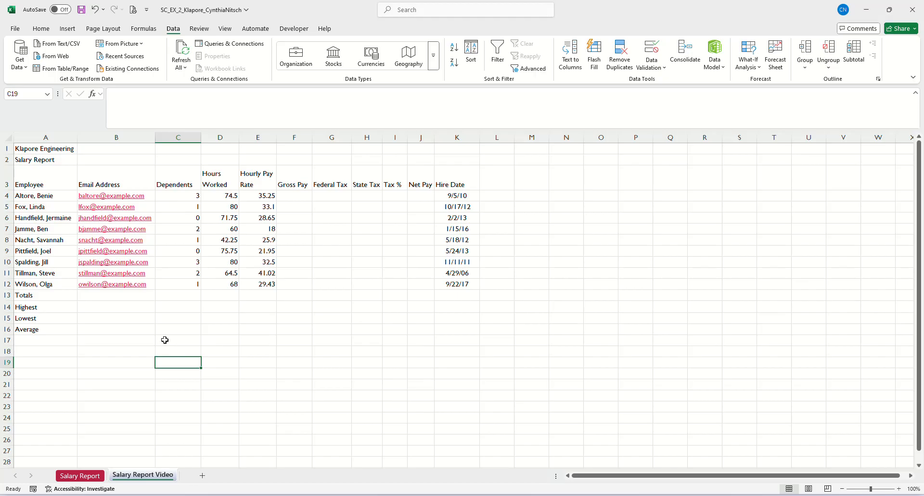
click(295, 196)
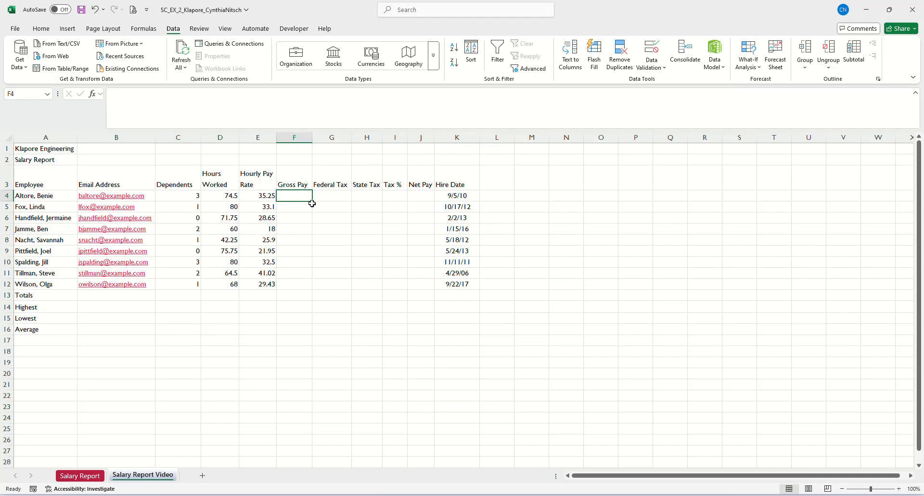
click(184, 197)
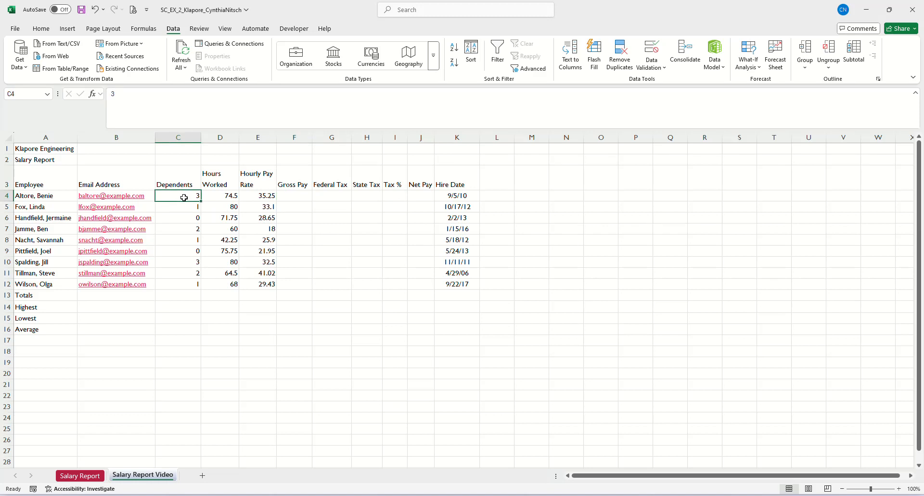
click(219, 192)
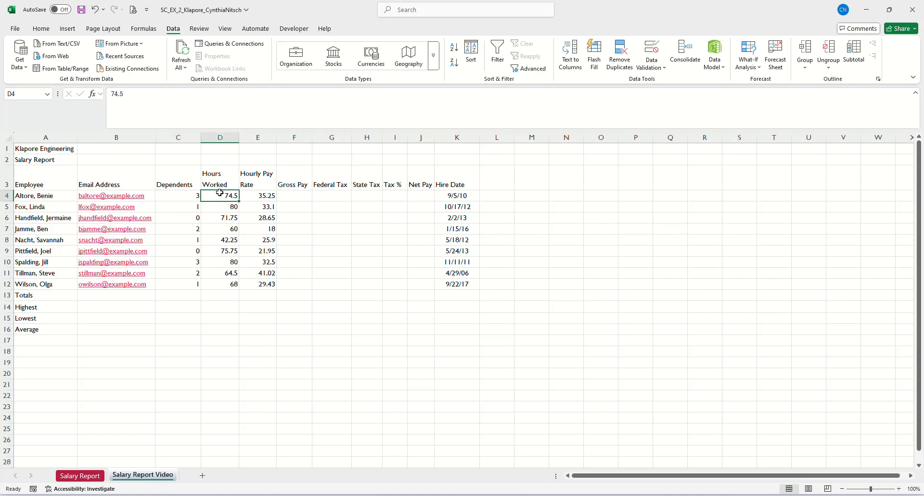
click(265, 196)
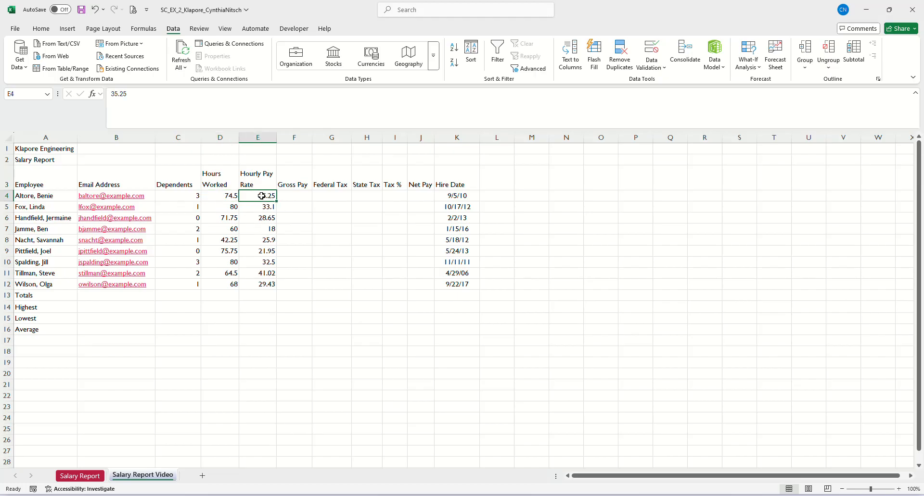
- Enter the gross pay formula =D4*E4 in cell F4 for the first employee
click(305, 195)
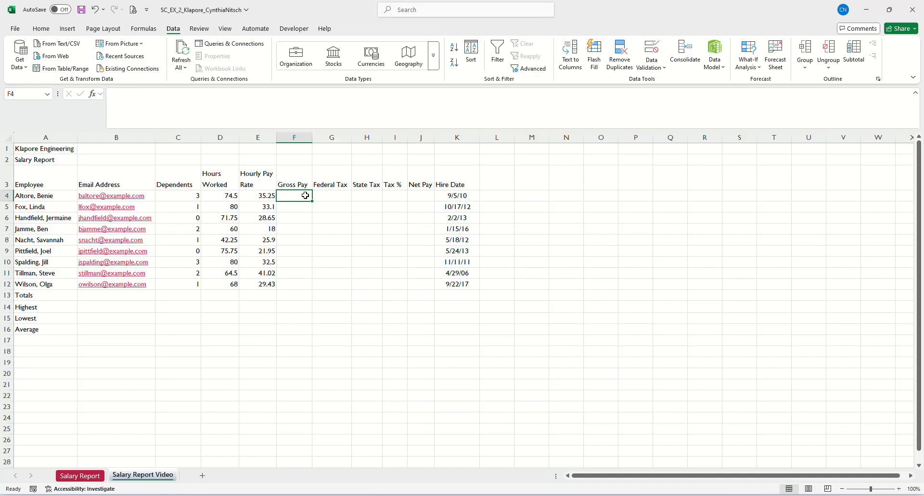
text(=)
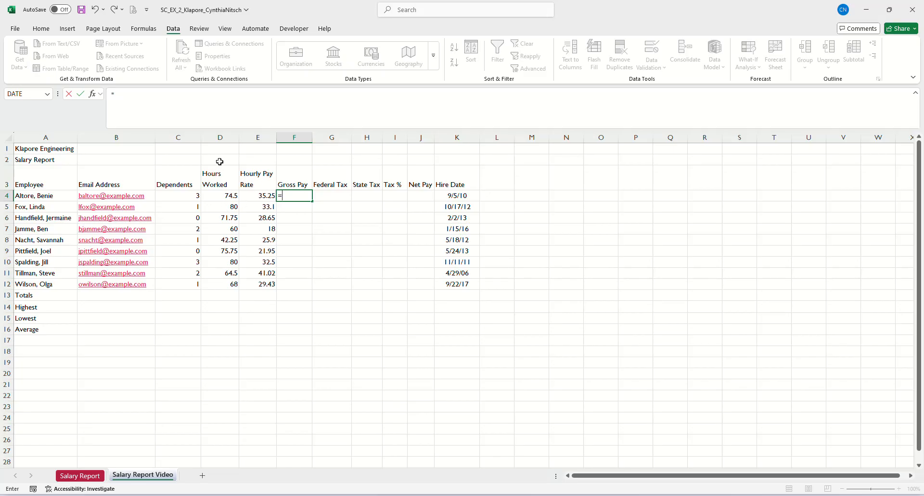
click(224, 196)
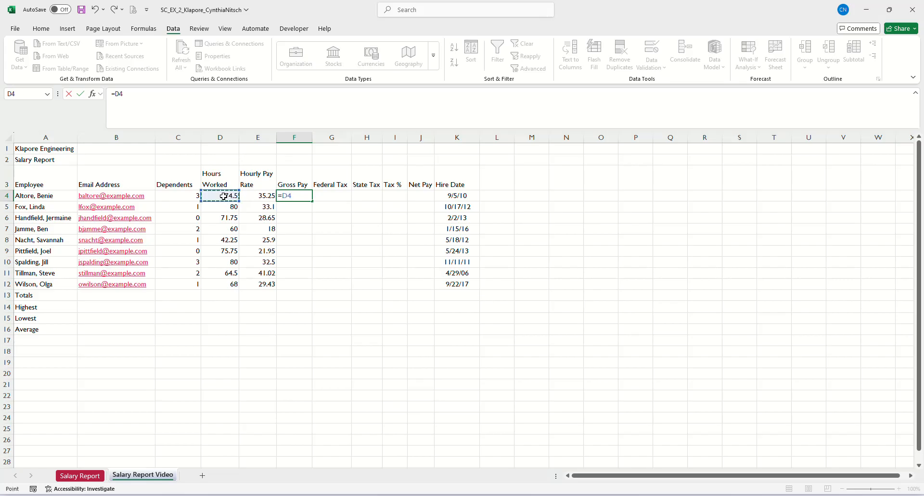
text(*)
click(261, 195)
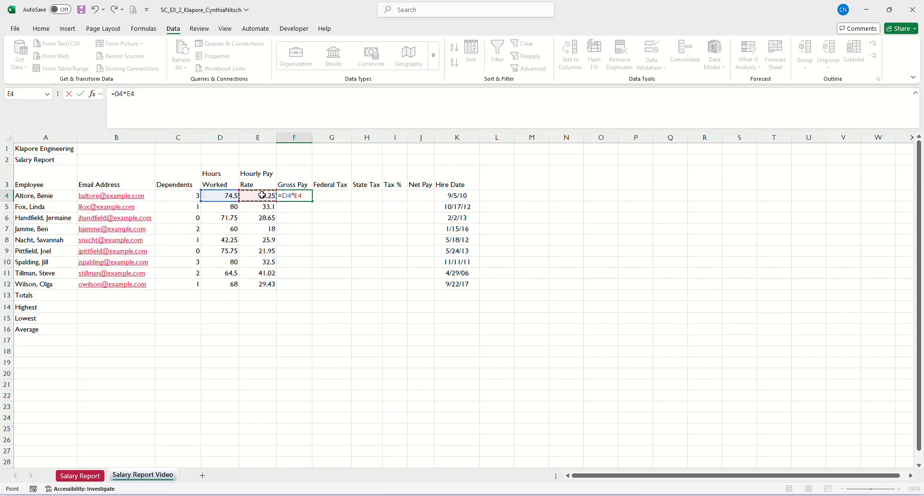
key(Return)
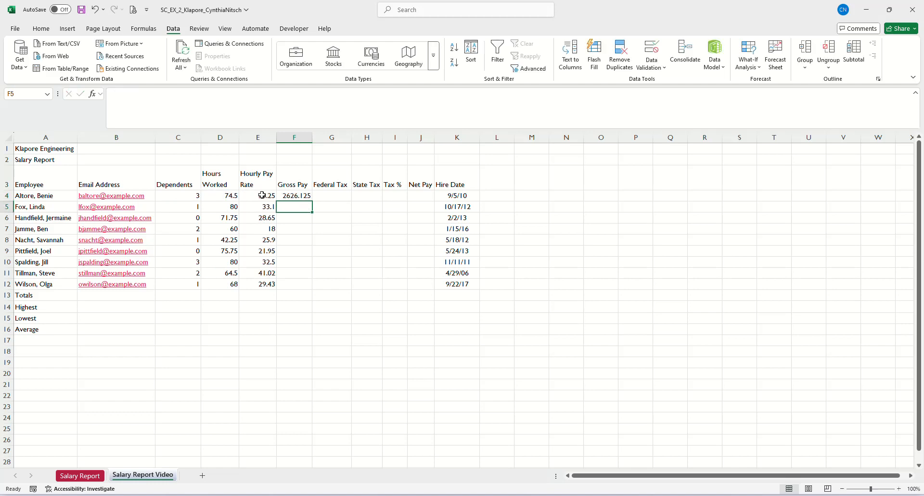
- Enter the federal tax formula =.26*(F4-C4*22.16) in cell G4 for the first employee
click(332, 196)
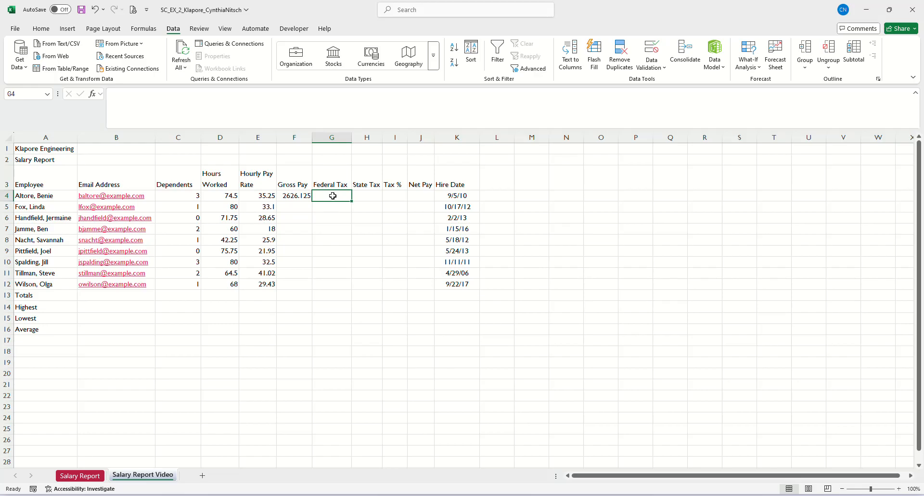
text(=)
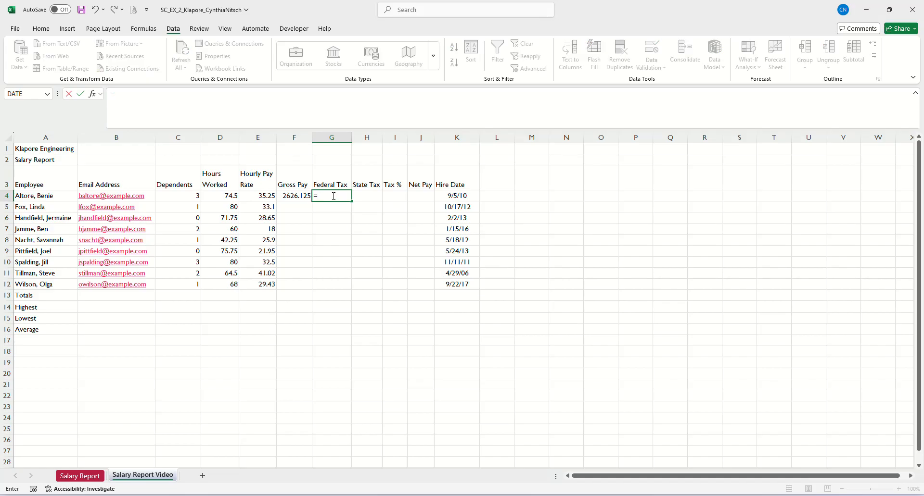
text(.26)
text(*()
click(292, 196)
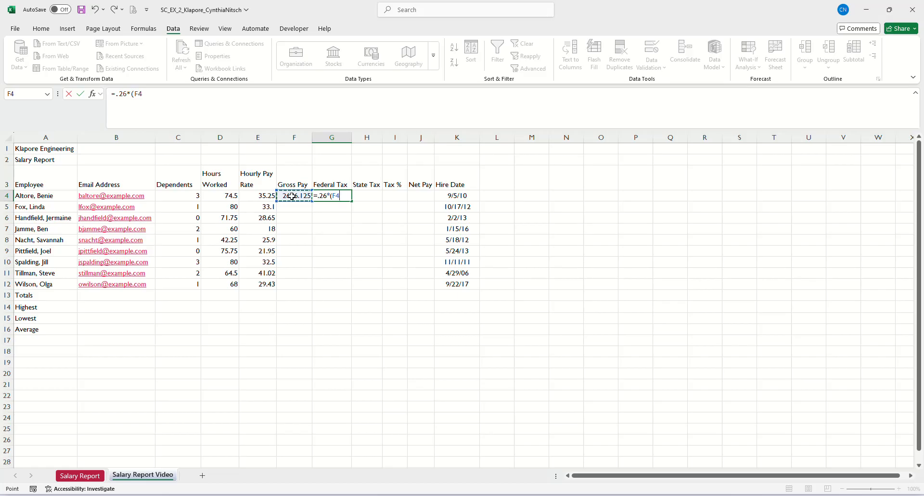
text(-)
click(187, 197)
text(*22.16)
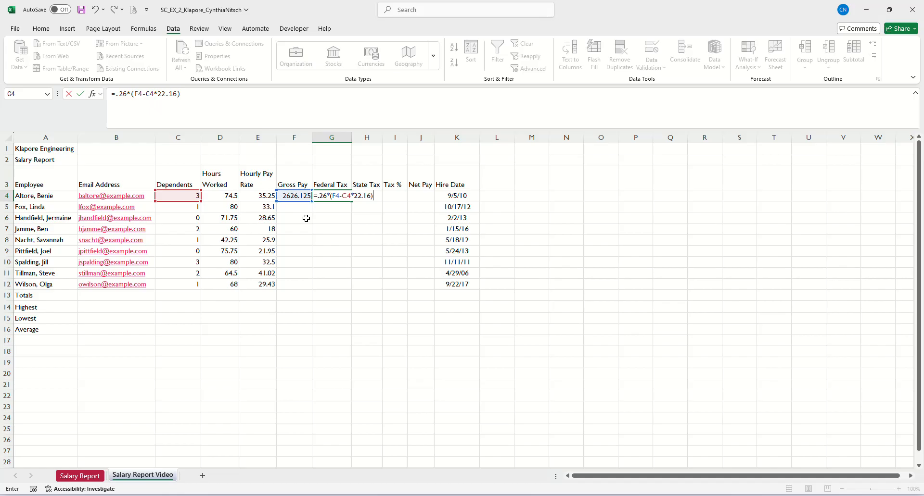
key(Return)
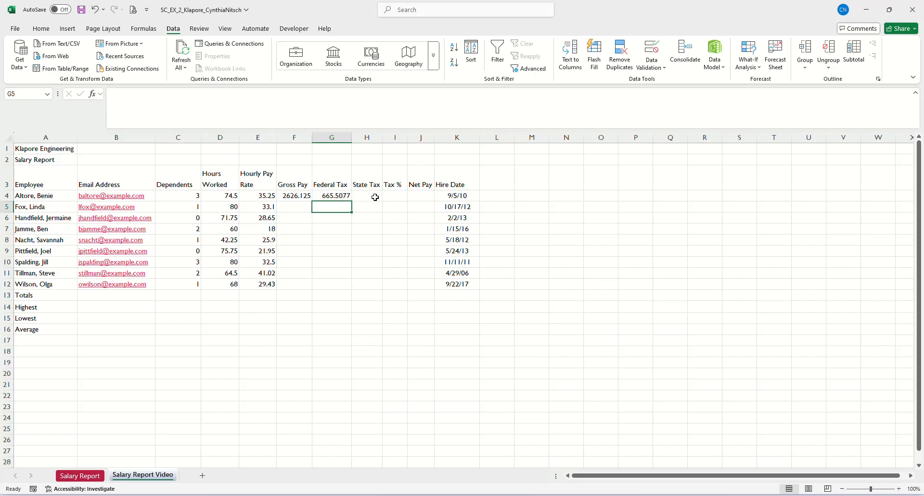
- Enter the state tax formula =0.055*F4 in cell H4 for the first employee
click(374, 197)
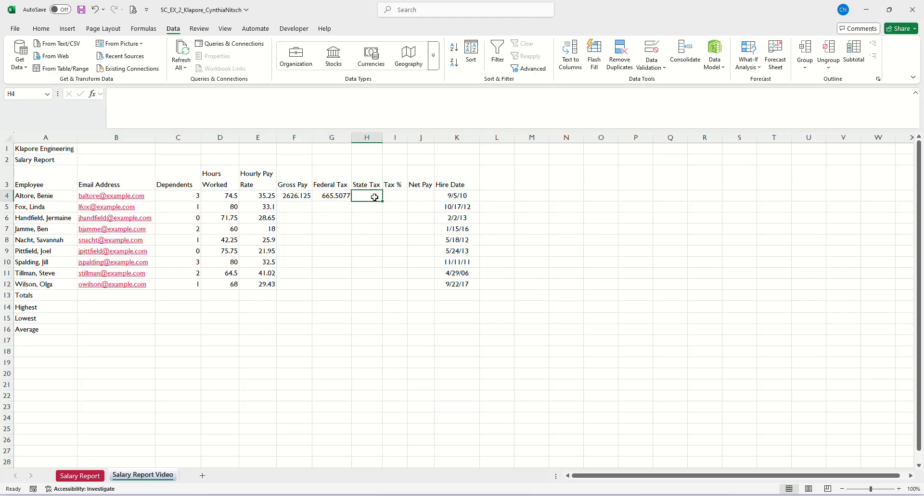
text(=)
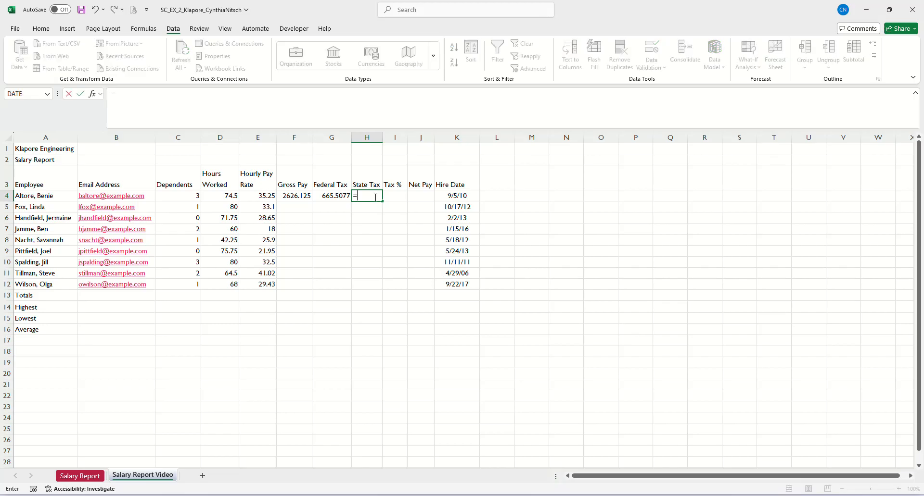
text(0.055*)
click(293, 197)
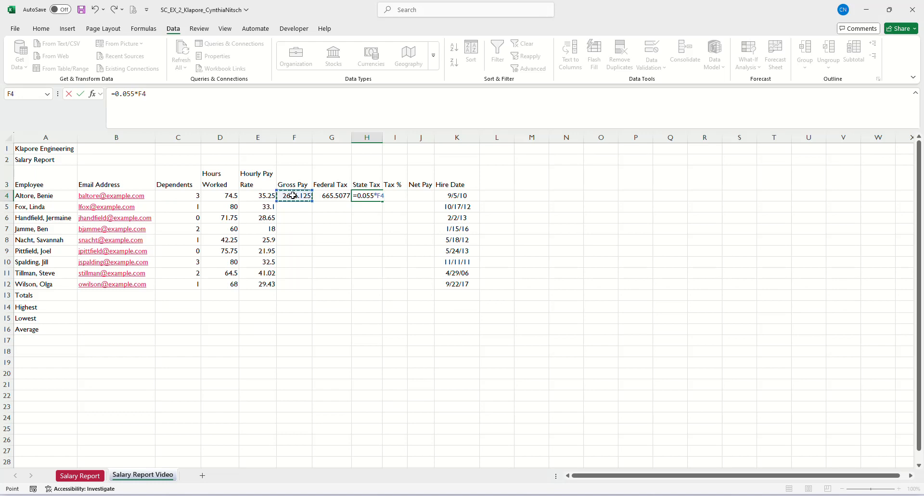
key(Return)
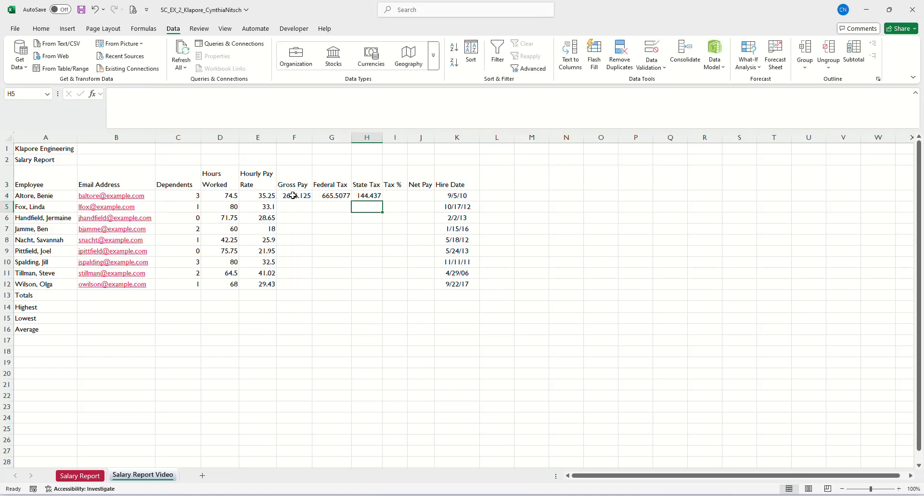
- Enter the tax percentage formula =(G4+H4)/F4 in cell I4 for the first employee
click(396, 195)
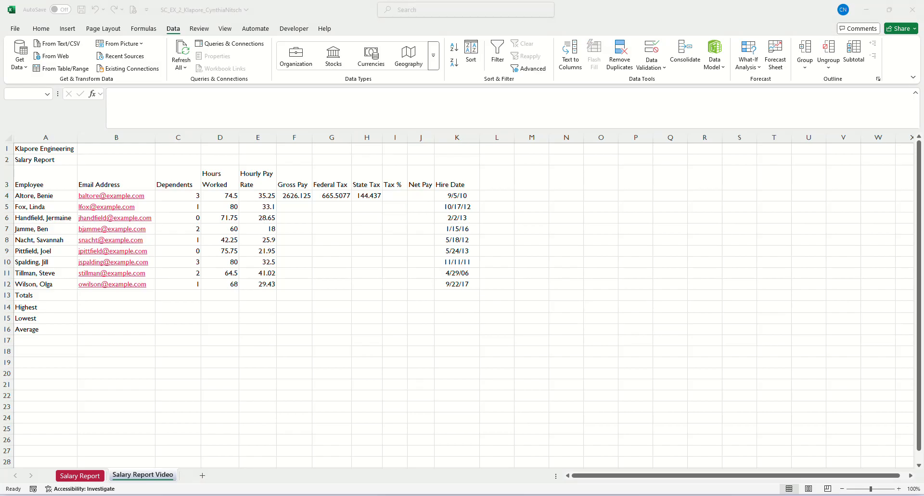
click(399, 195)
click(398, 195)
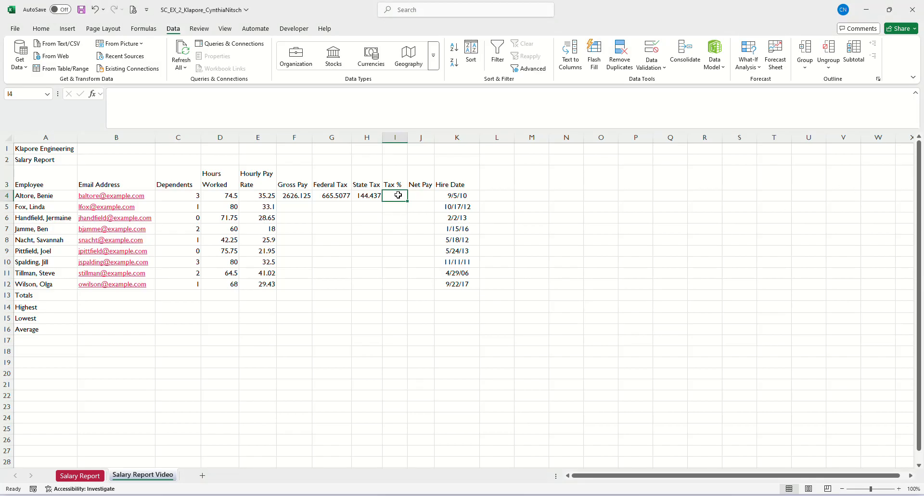
text(=)
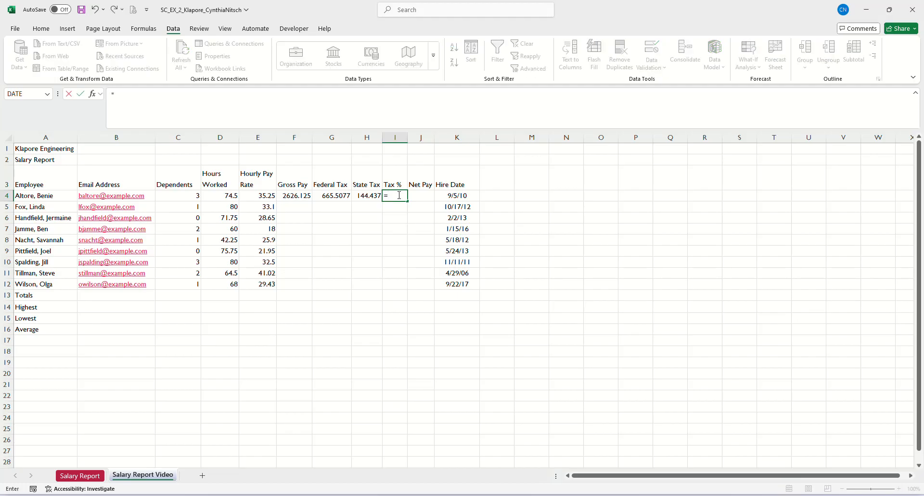
text(()
click(340, 195)
text(+)
click(368, 195)
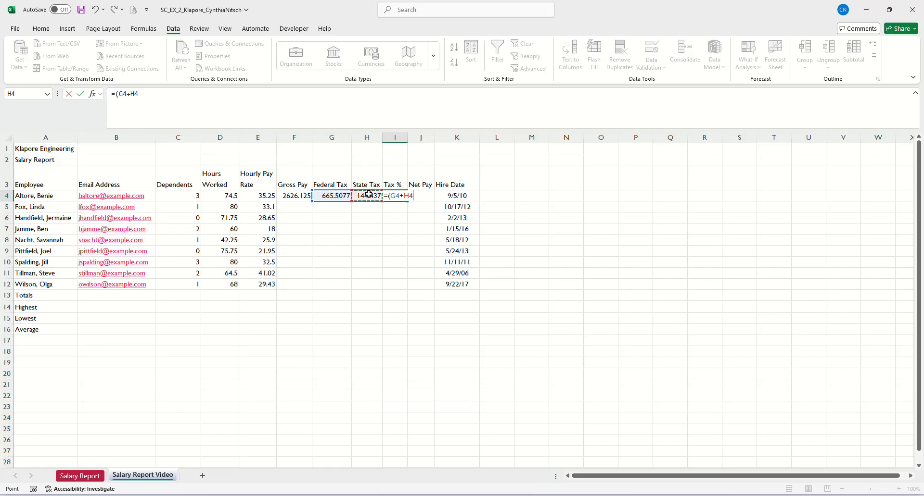
text()/)
click(293, 196)
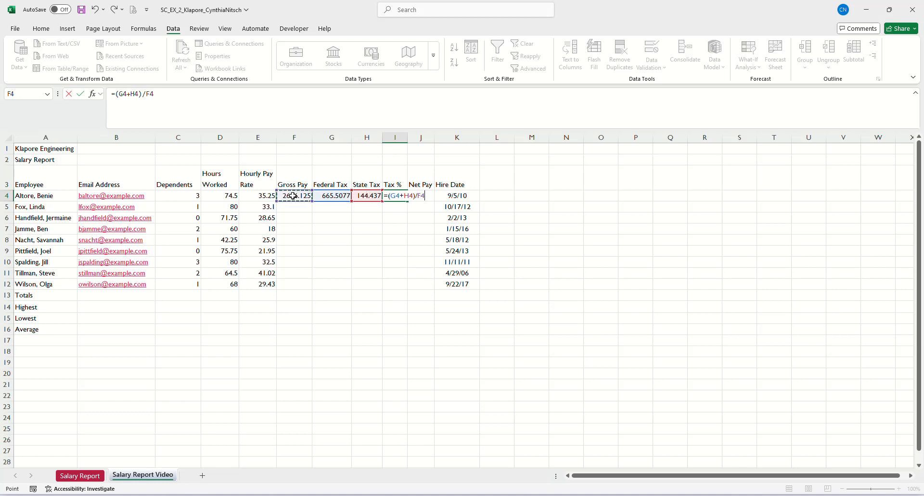
key(Return)
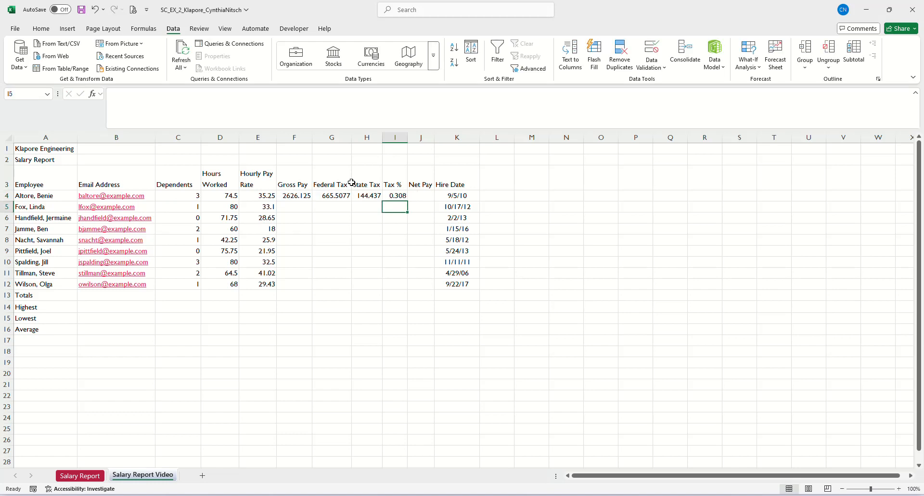
- Format the tax percentage in cell I4 as a percentage with two decimal places
click(394, 195)
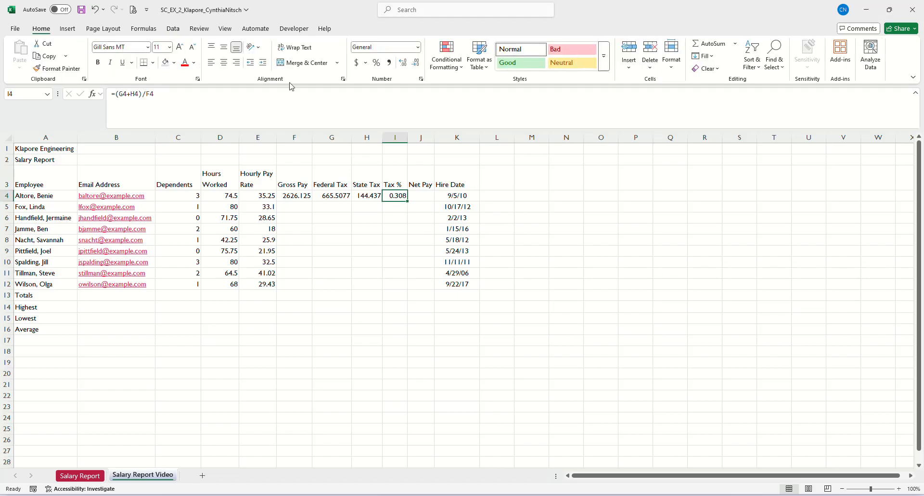
click(376, 63)
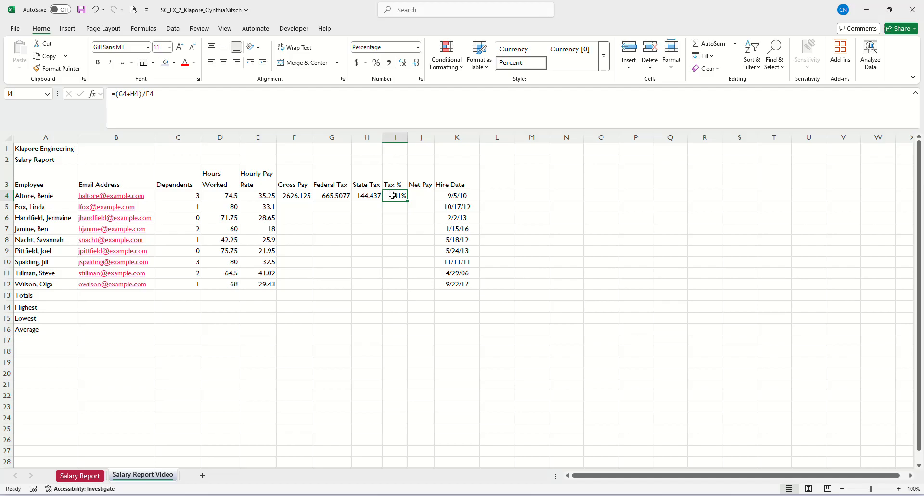
click(404, 63)
click(404, 63)
- Enter the net pay formula =F4-(G4+H4) in cell J4 for the first employee
click(425, 197)
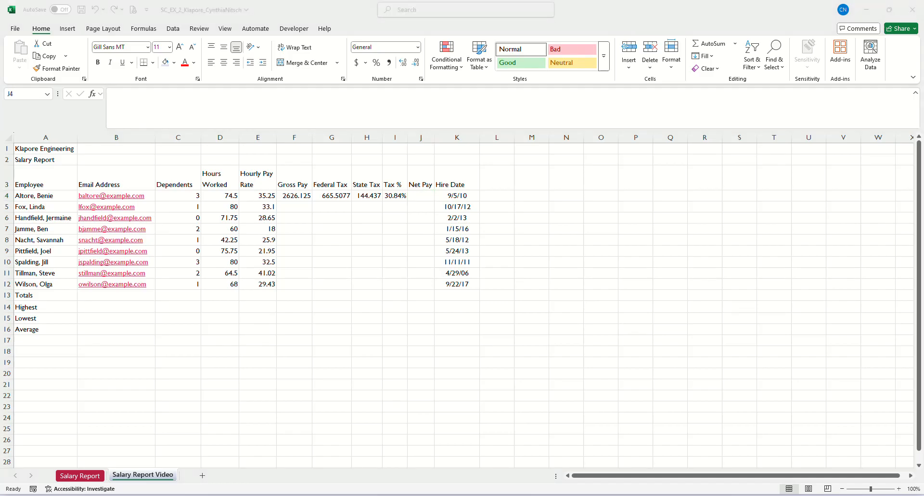
click(417, 195)
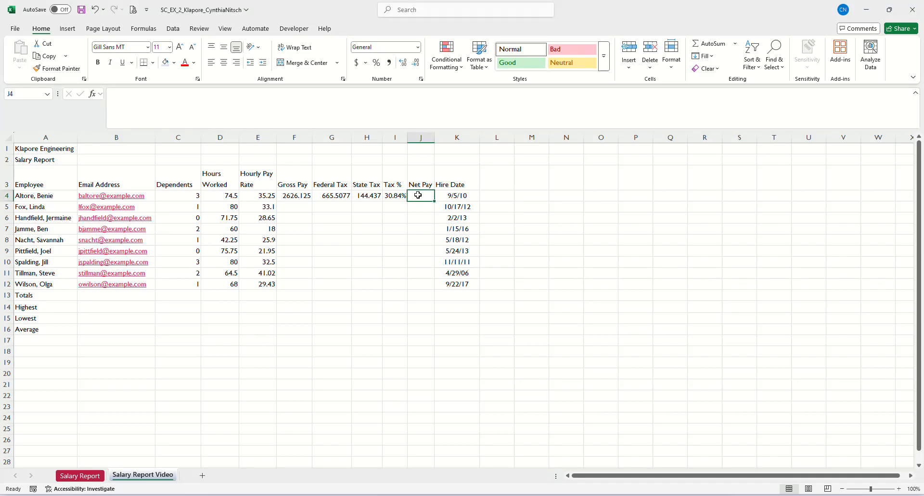
text(=)
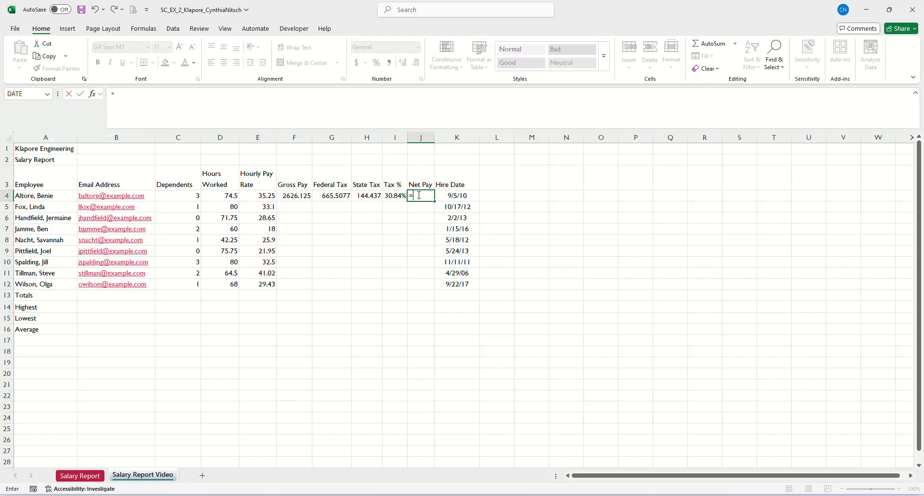
click(295, 196)
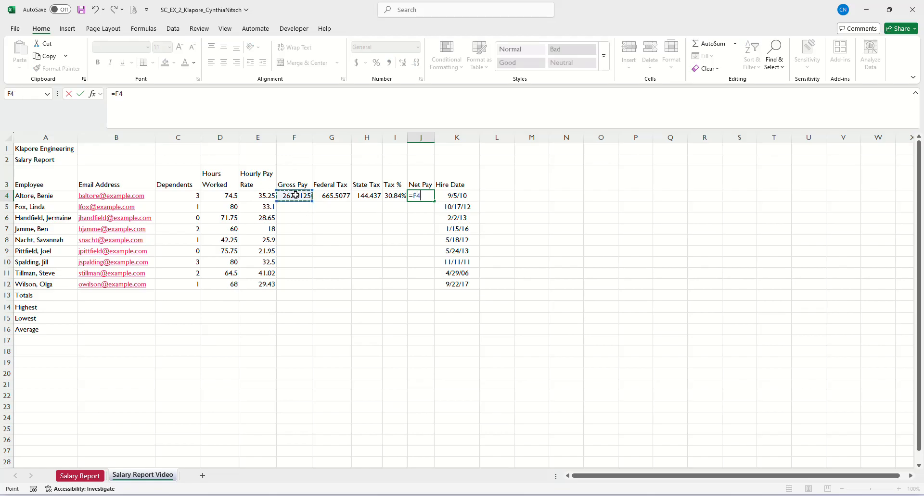
text(-()
click(332, 195)
text(+)
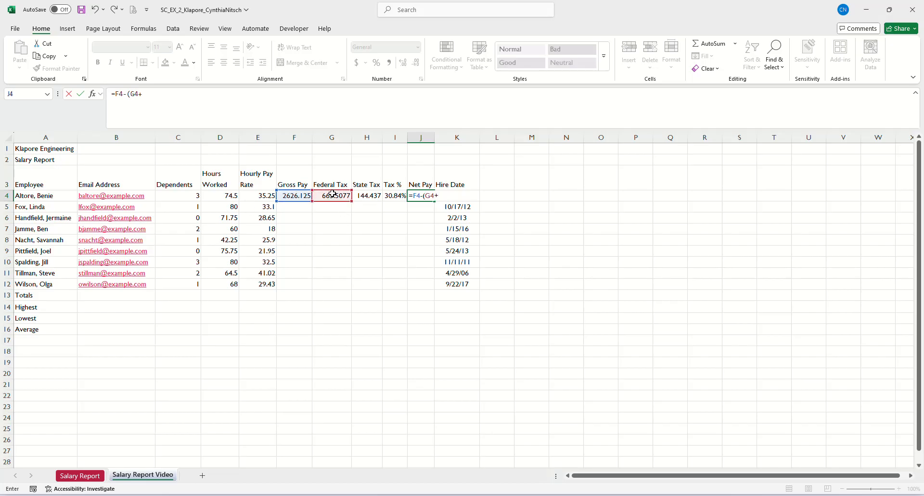
click(373, 195)
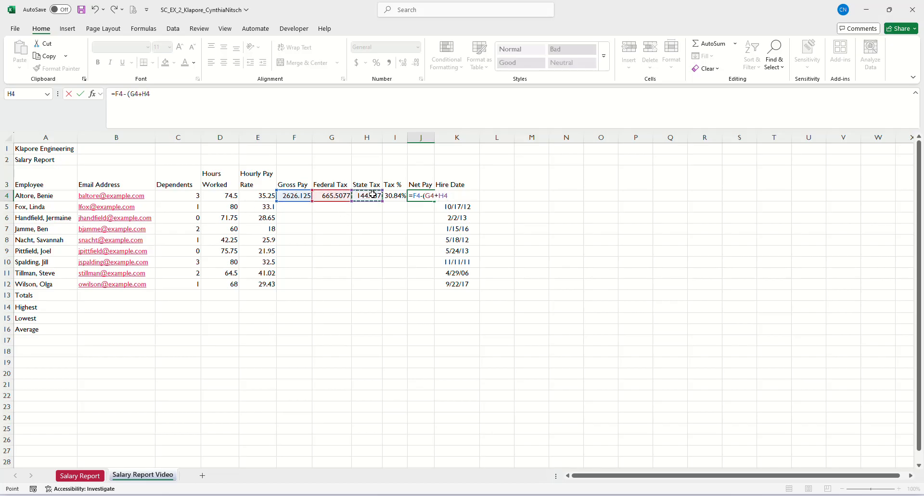
text())
key(Return)
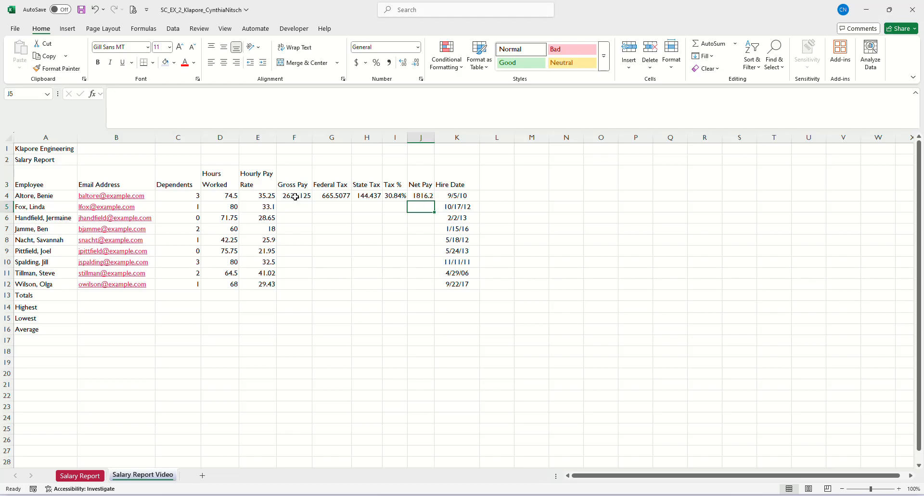
- Increase the decimals of the net pay in cell J4 to two places
click(426, 196)
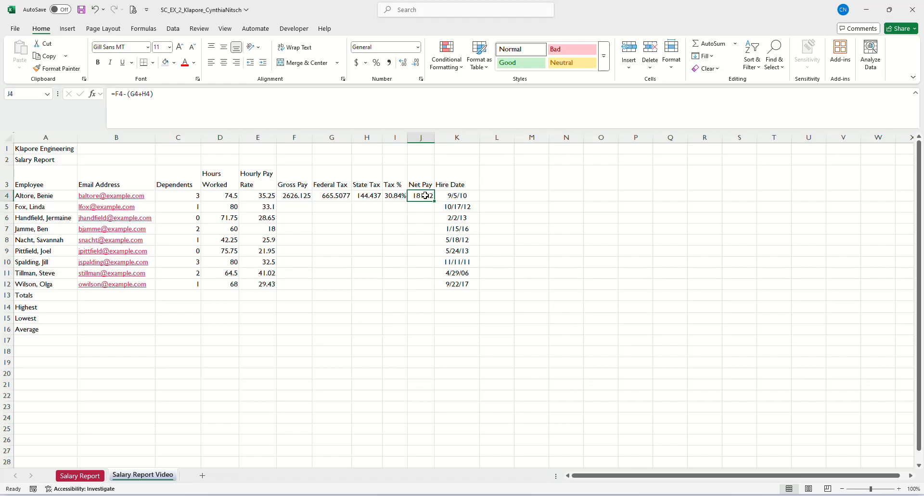
click(404, 65)
click(420, 221)
click(418, 197)
click(420, 229)
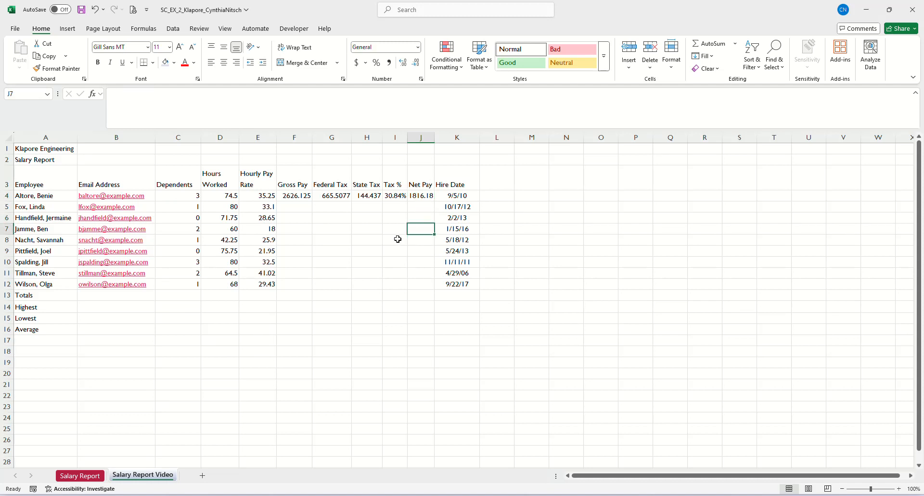
- Fill the gross pay, tax, tax percentage and net pay formulas in F4:J4 down through row 12 for all employees
drag(294, 196, 415, 195)
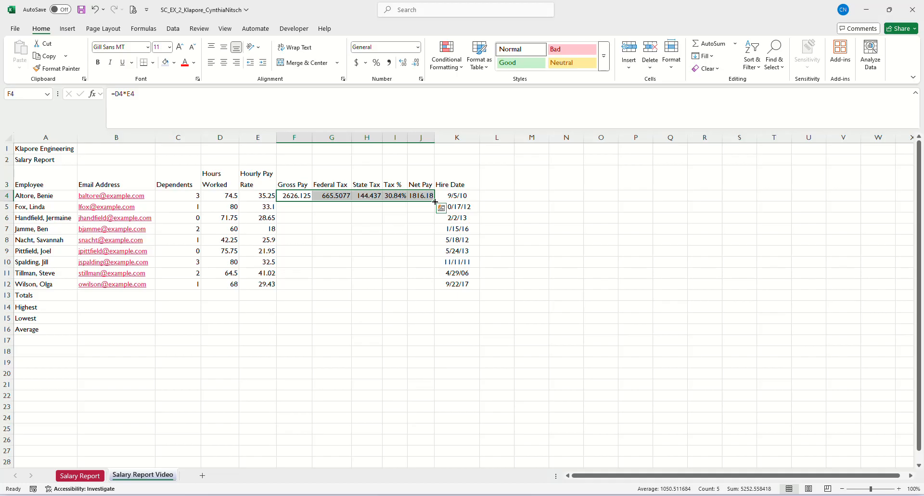
drag(435, 202, 428, 289)
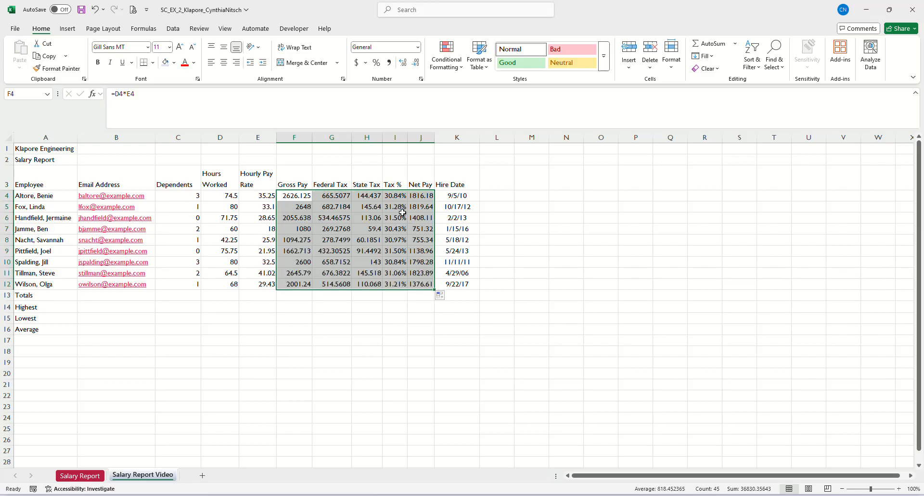
click(337, 343)
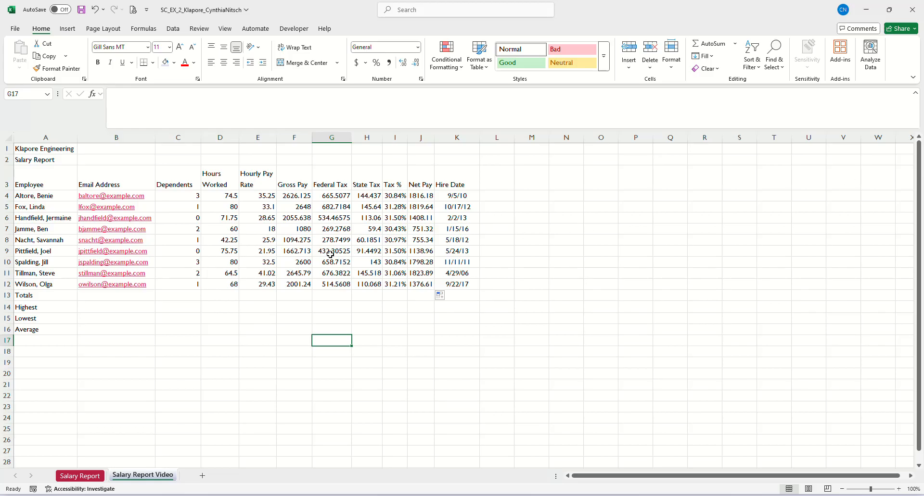
click(54, 297)
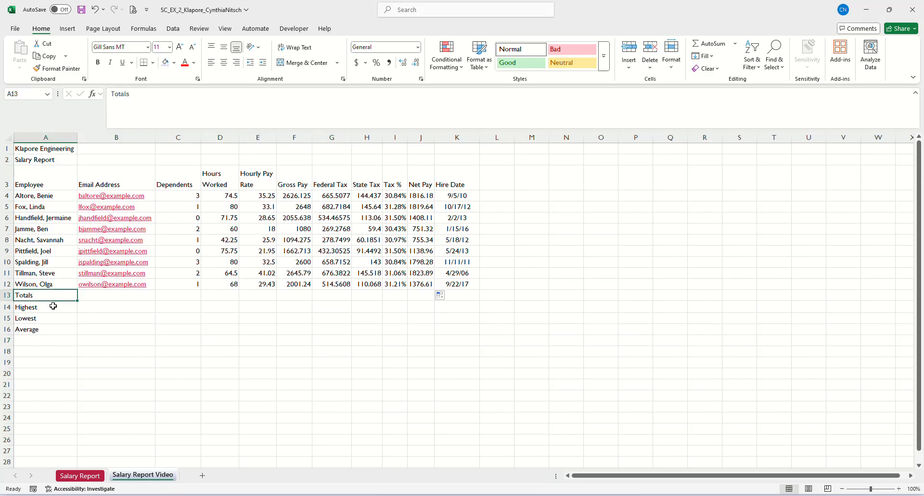
click(52, 307)
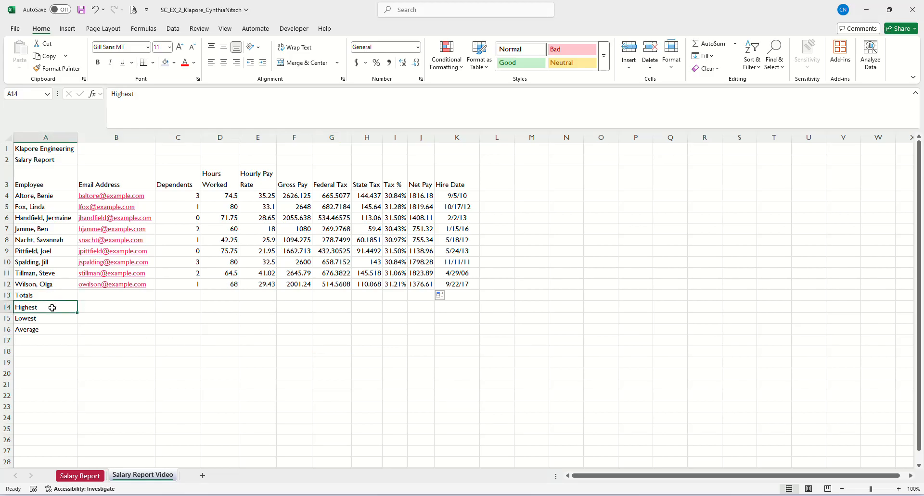
click(49, 320)
click(52, 329)
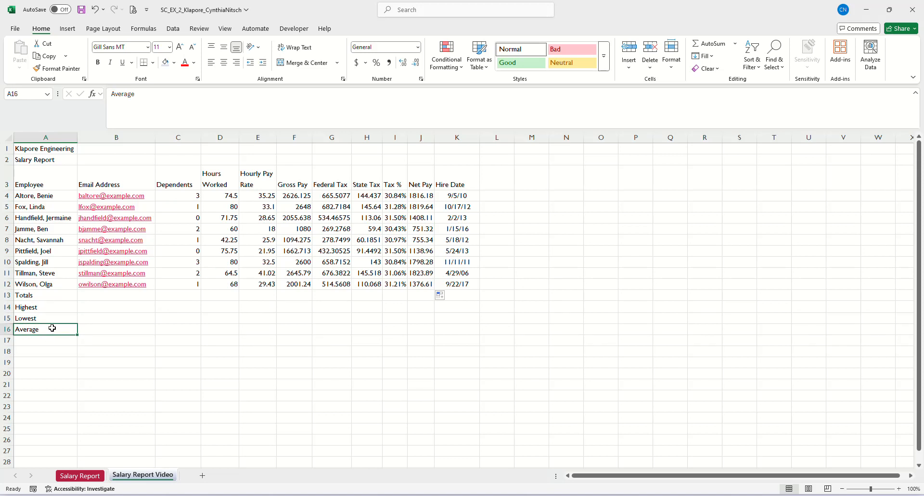
click(94, 298)
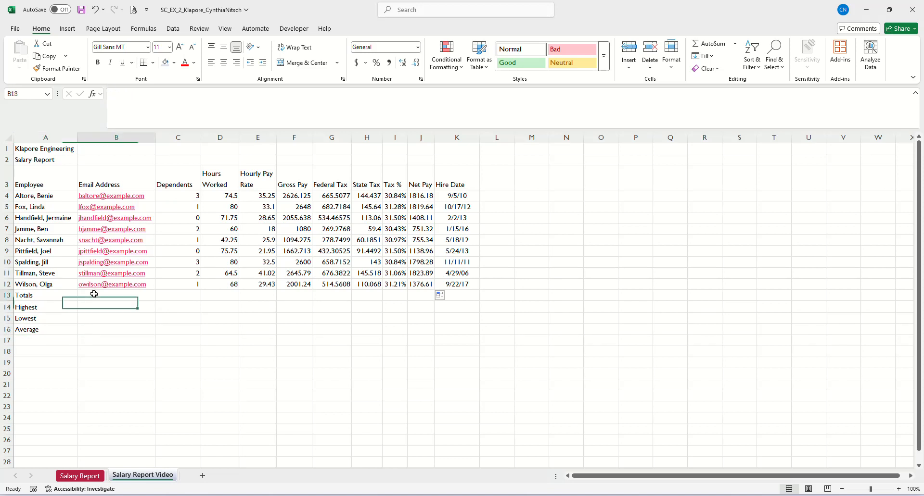
- Total the Dependents column in cell C13 with an AutoSum of C4:C12
click(187, 297)
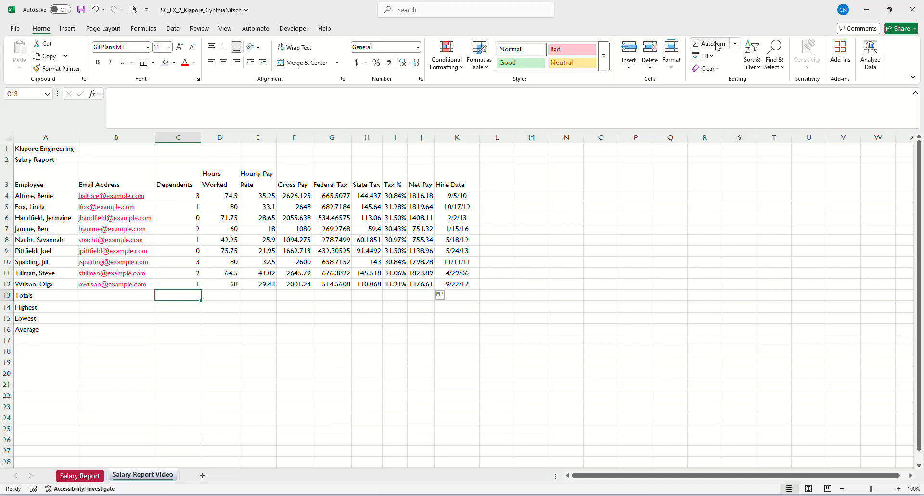
click(734, 43)
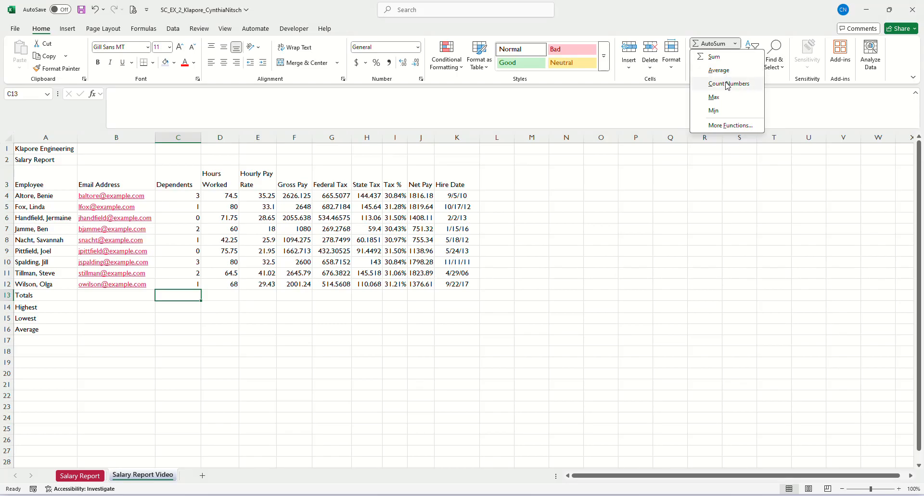
click(715, 57)
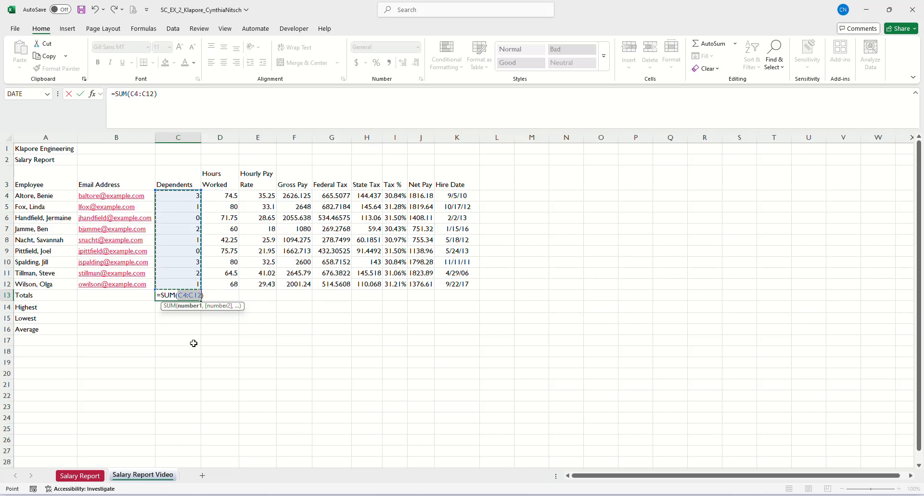
key(Return)
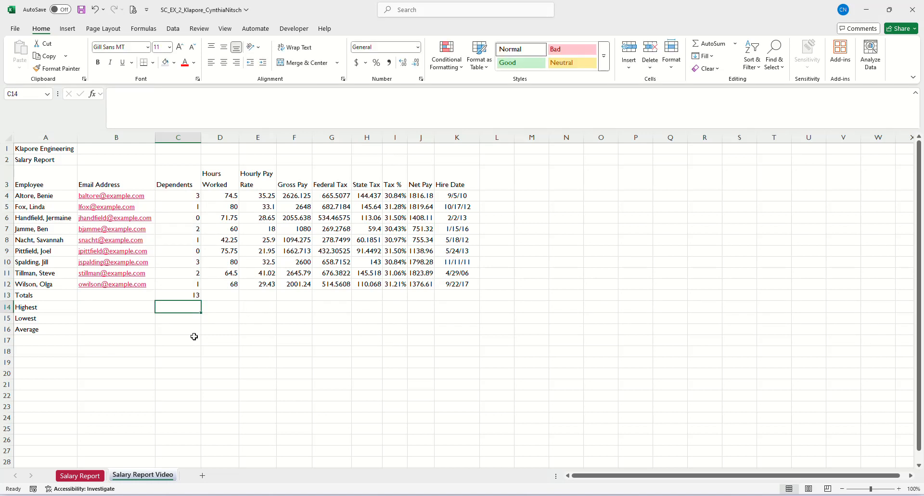
- Clear the Dependents total from cell C13
click(191, 295)
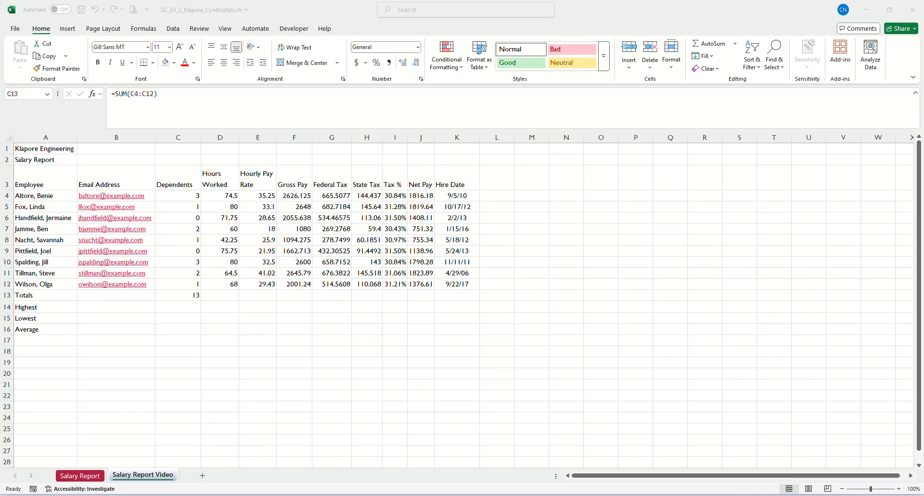
click(171, 295)
key(Delete)
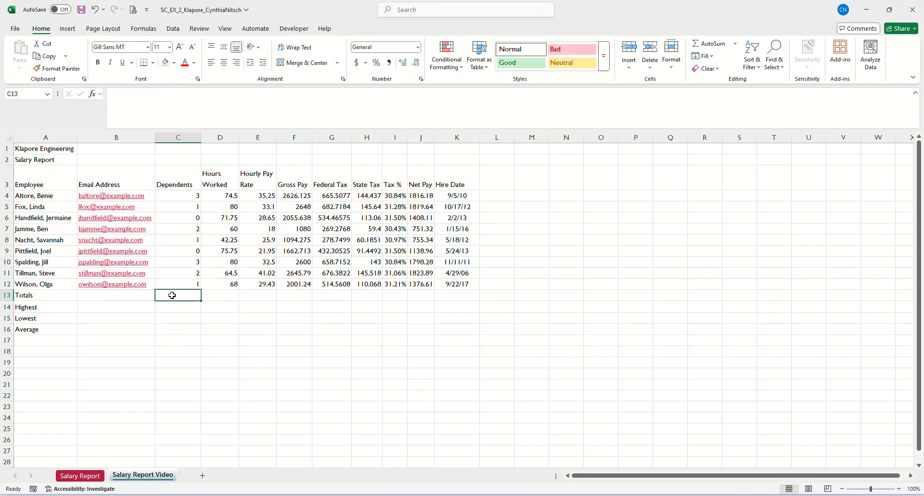
- Total the Hours Worked column in D13 with =SUM(D4:D12) and fill the formula across the Totals row to K13
click(220, 296)
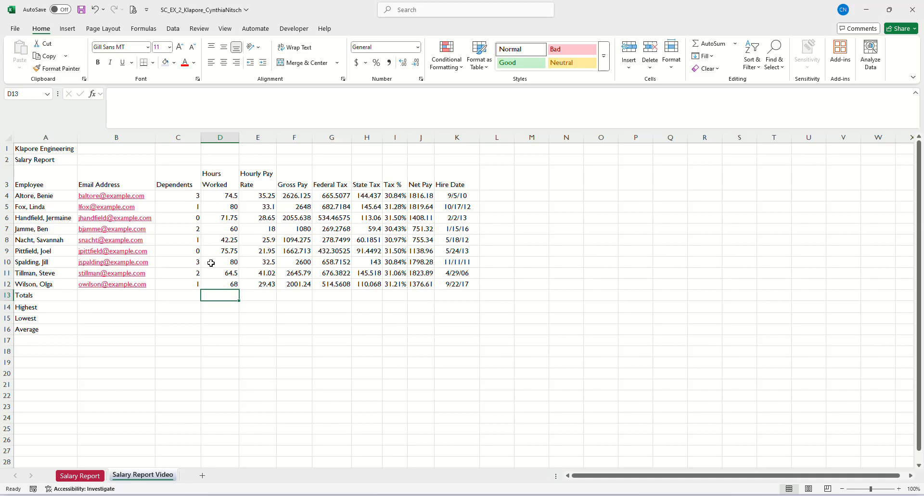
click(708, 44)
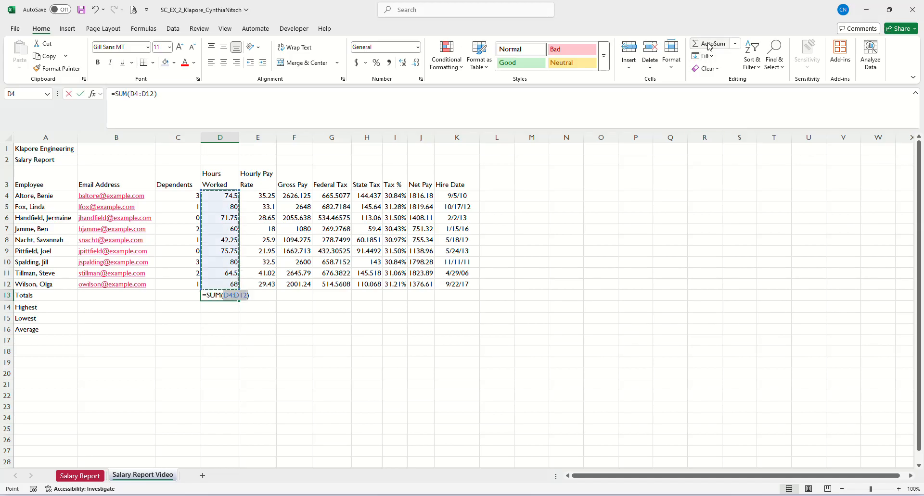
key(Return)
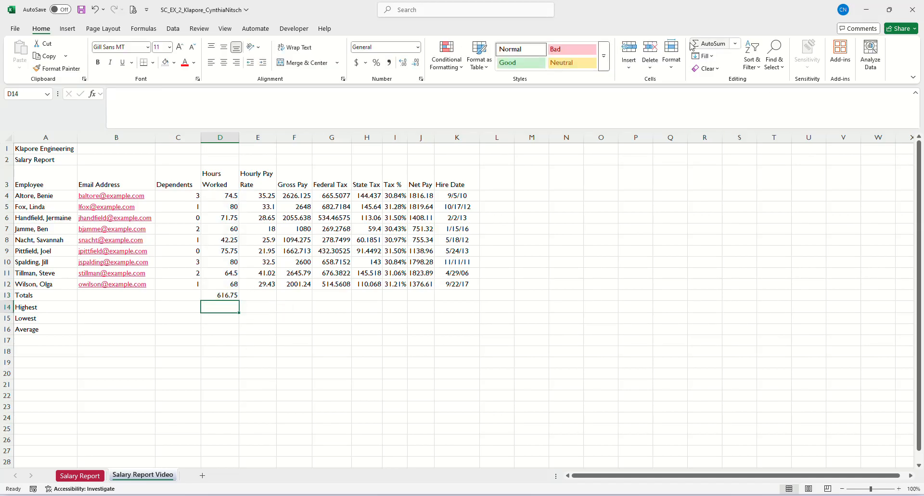
click(228, 295)
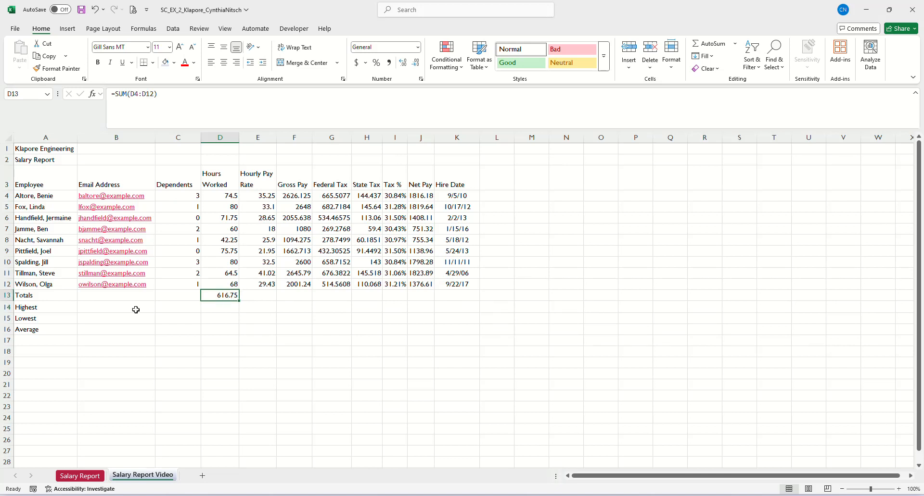
drag(239, 300, 465, 290)
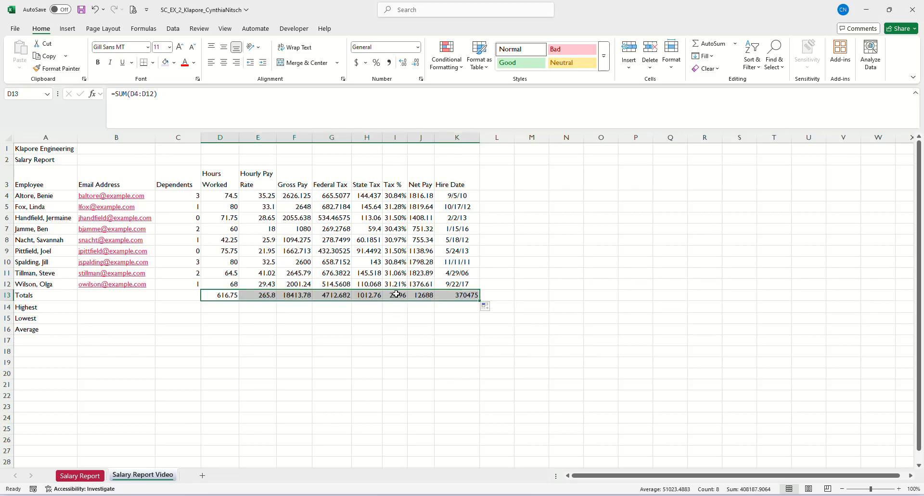
- Clear the totals for Tax %, Hourly Pay Rate and Hire Date from cells I13, E13 and K13
click(395, 295)
key(Delete)
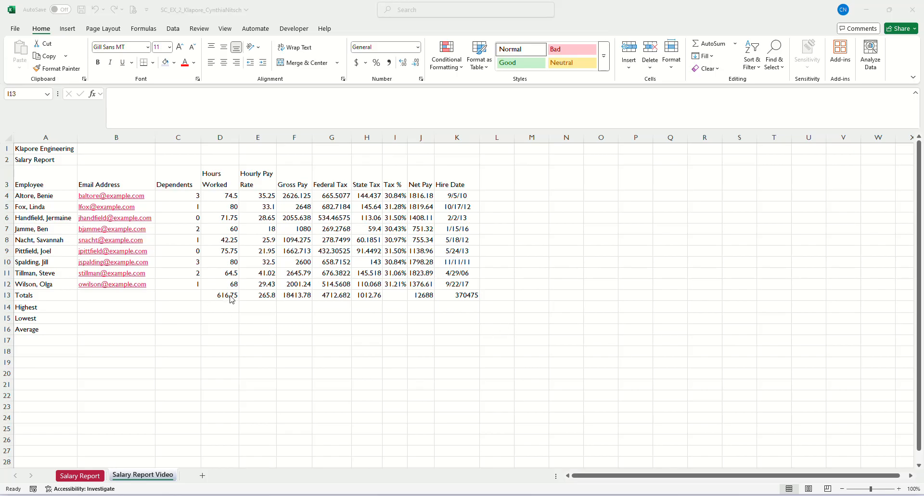
click(265, 294)
key(Delete)
click(469, 295)
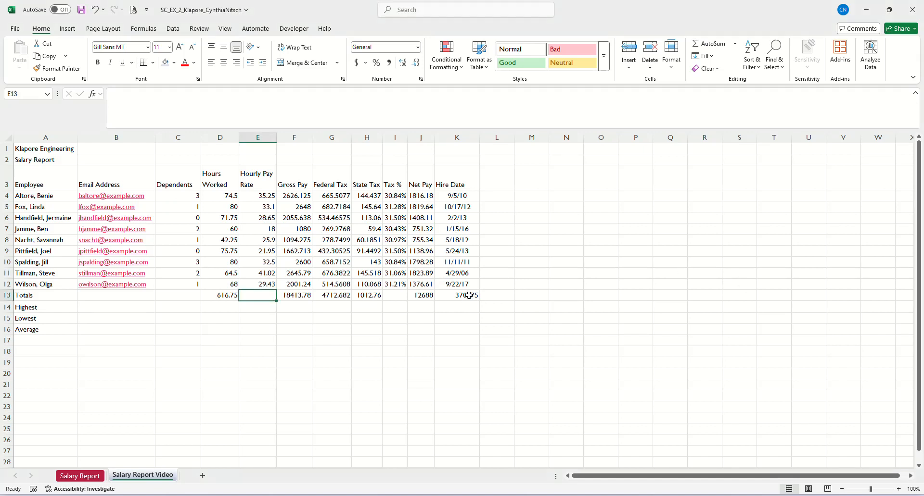
key(Delete)
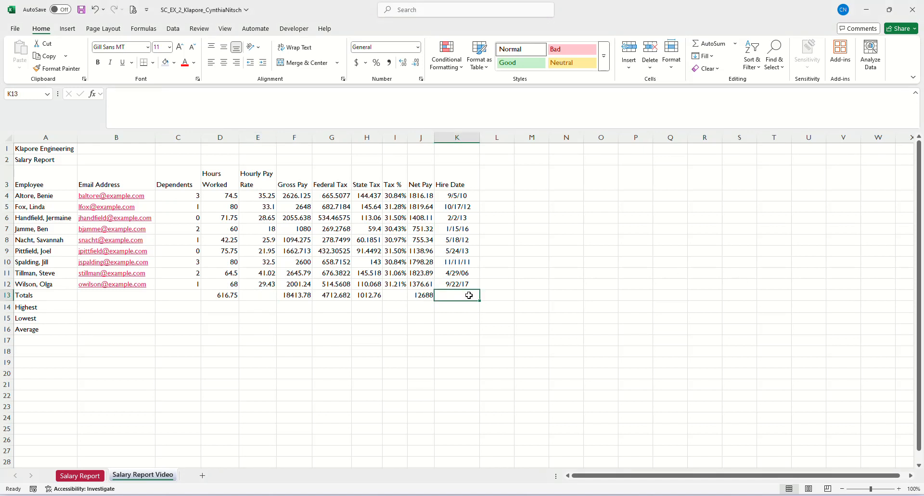
- Fill the Tax % formula from I12 down into the Totals row at I13
click(394, 297)
key(Return)
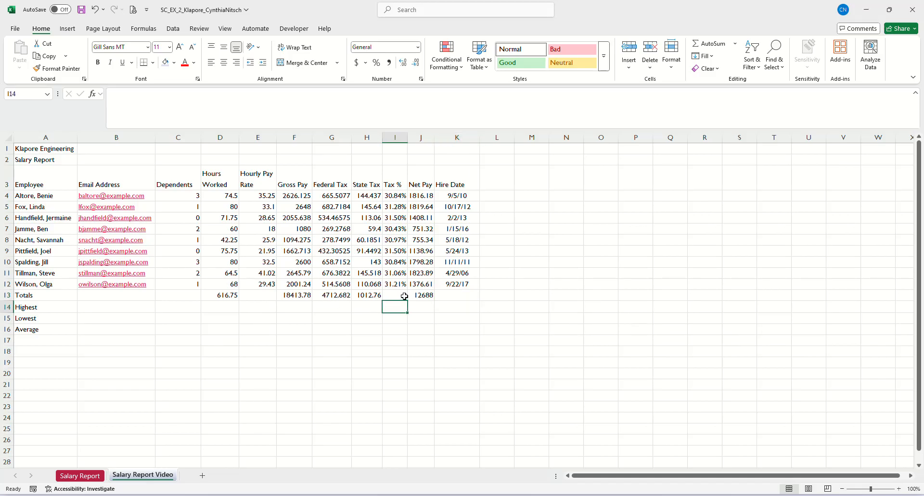
click(399, 286)
drag(408, 290, 408, 301)
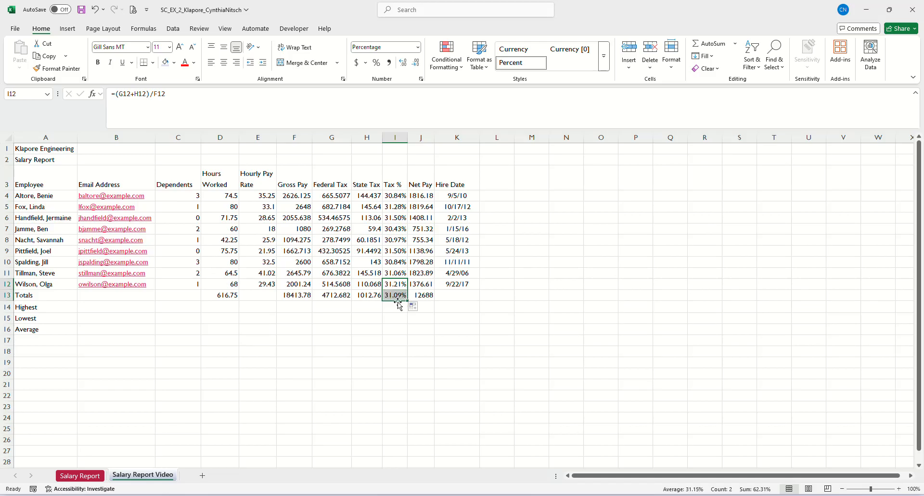
click(397, 329)
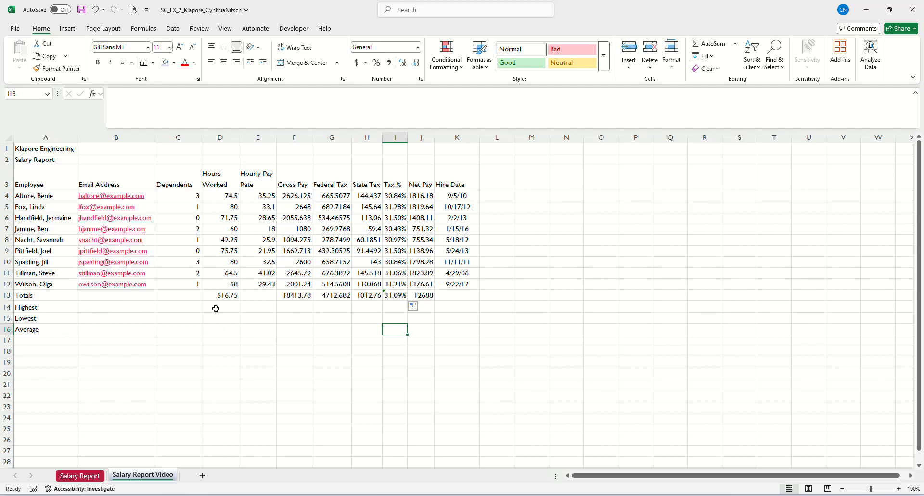
- Enter =MAX(C4:C12) in C14 to find the highest Dependents value
click(168, 306)
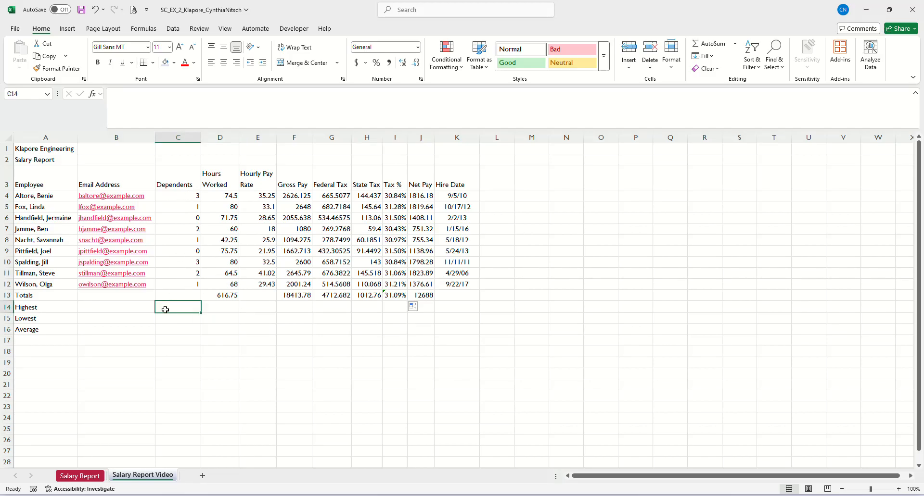
click(735, 43)
click(713, 97)
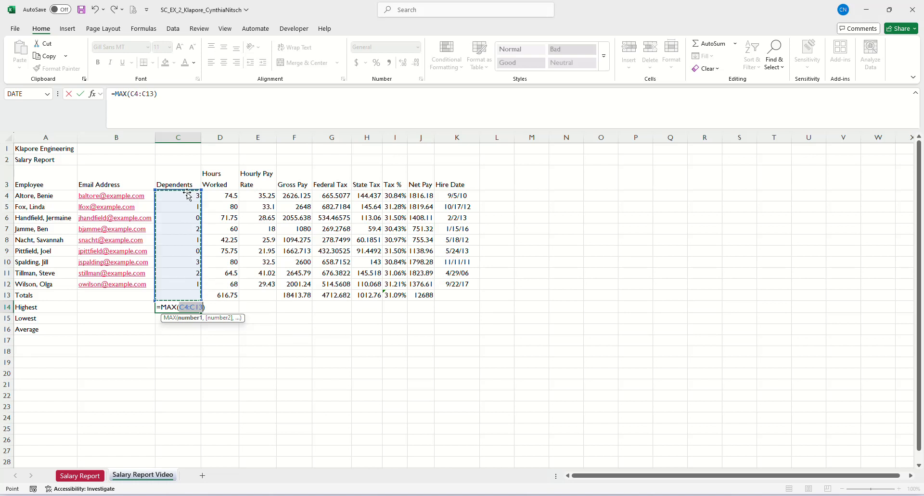
drag(188, 195, 185, 287)
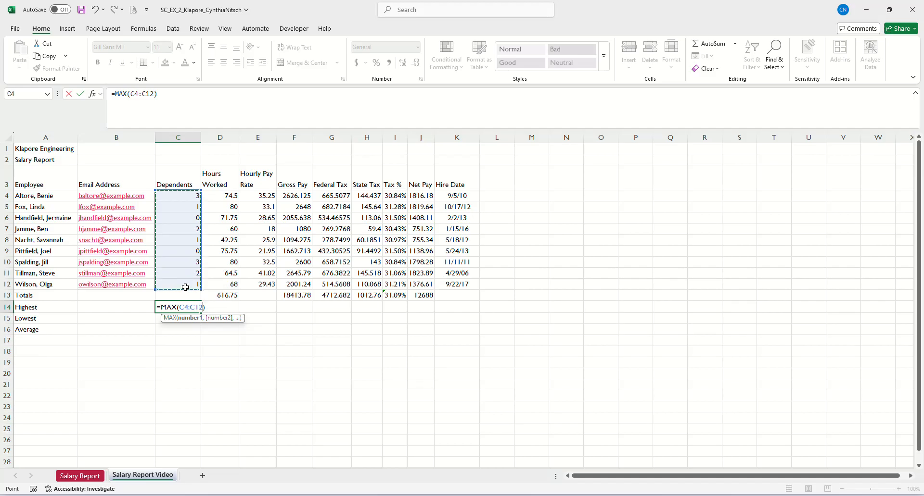
key(Return)
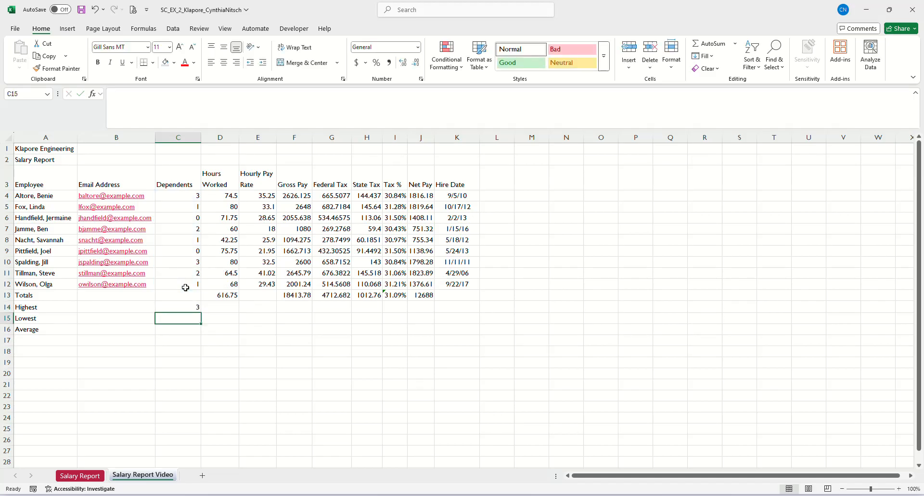
click(187, 308)
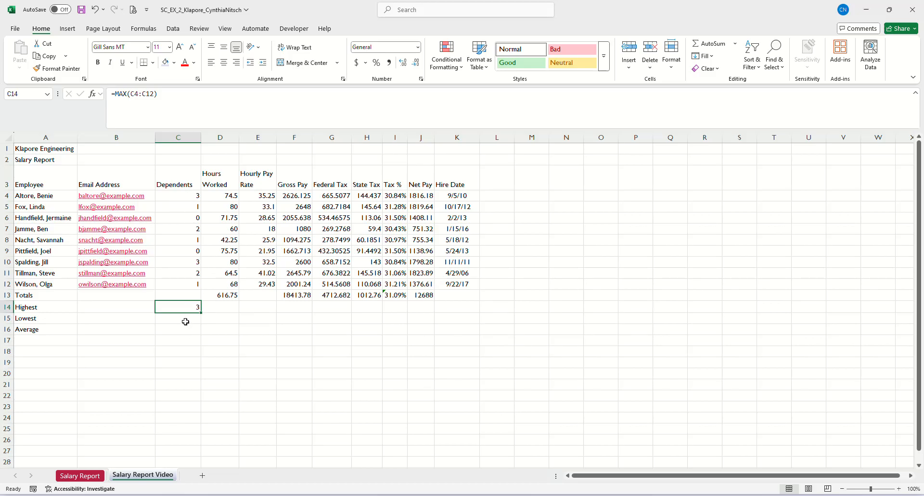
- Enter =MIN(C4:C12) in C15 to find the lowest Dependents value
click(185, 318)
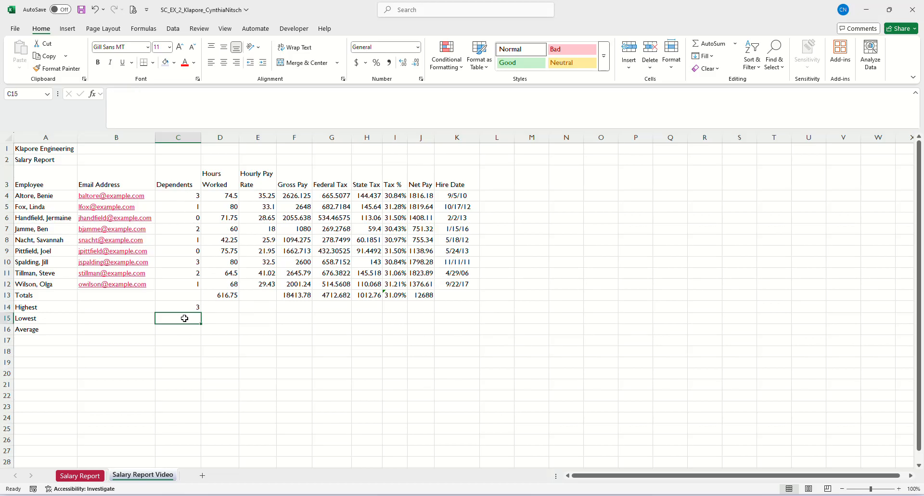
click(735, 44)
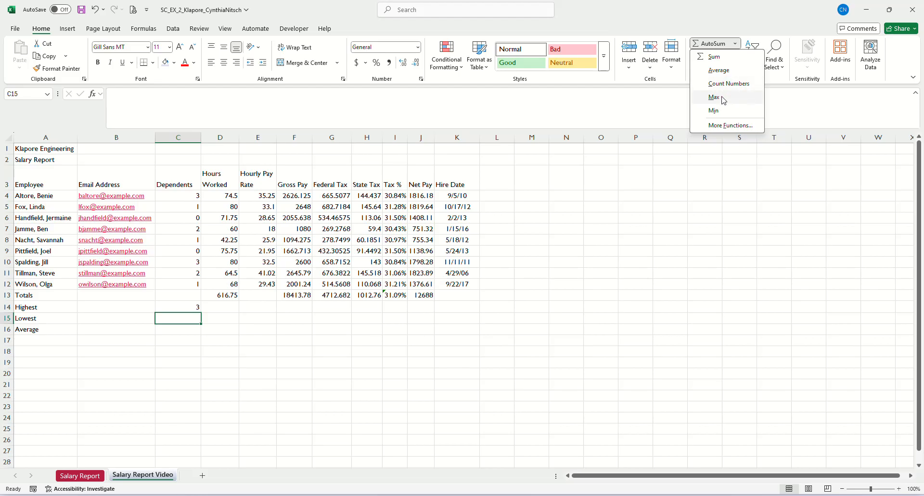
click(713, 110)
drag(183, 194, 179, 284)
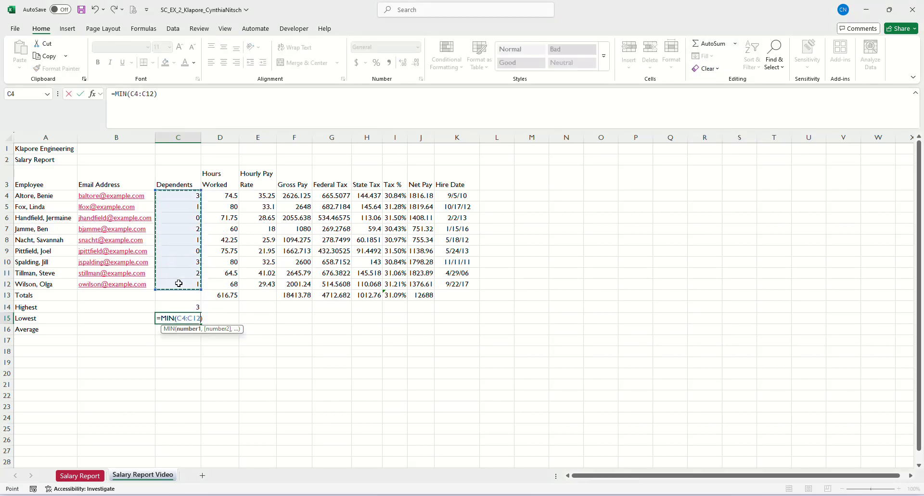
key(Return)
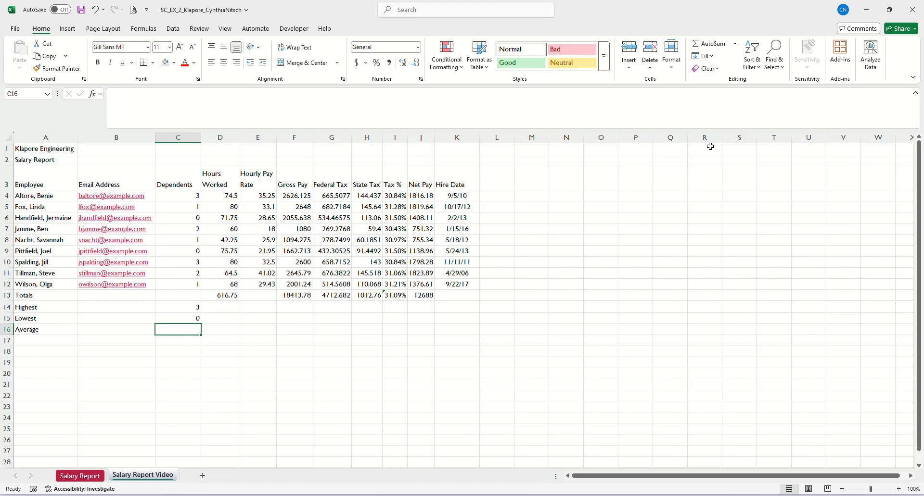
- Enter =AVERAGE(C4:C12) in C16 to average the Dependents column
click(734, 44)
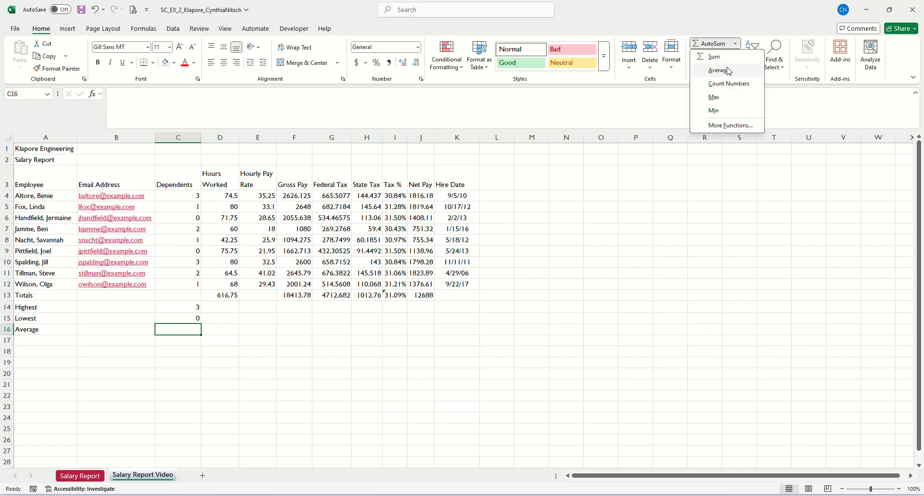
click(728, 71)
drag(173, 191, 177, 283)
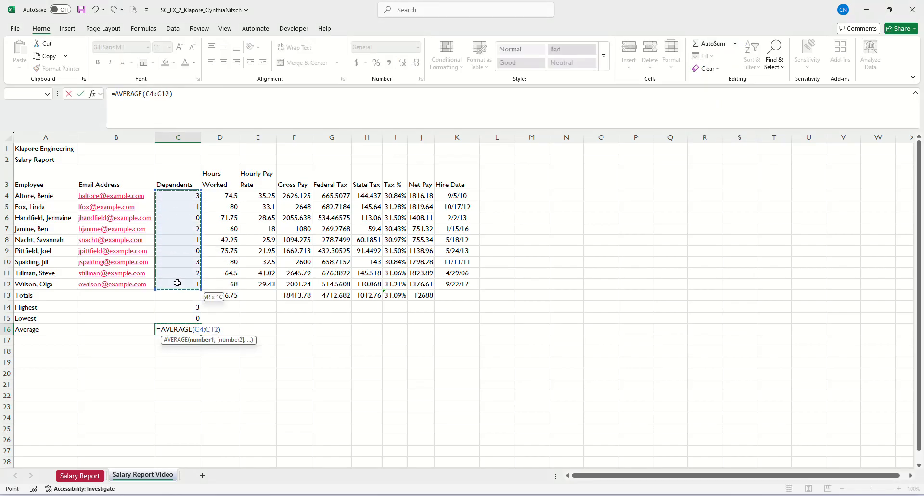
key(Return)
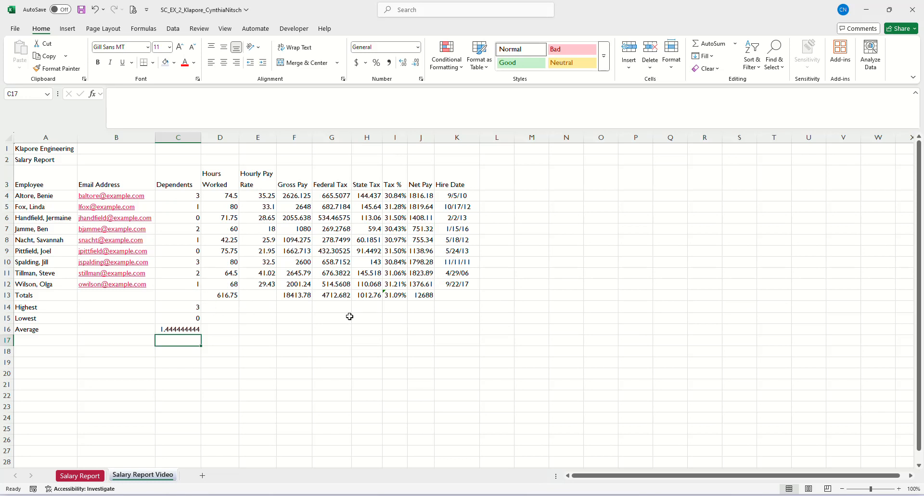
- Fill the Highest, Lowest and Average formulas in C14:C16 across to column J
drag(170, 309, 176, 329)
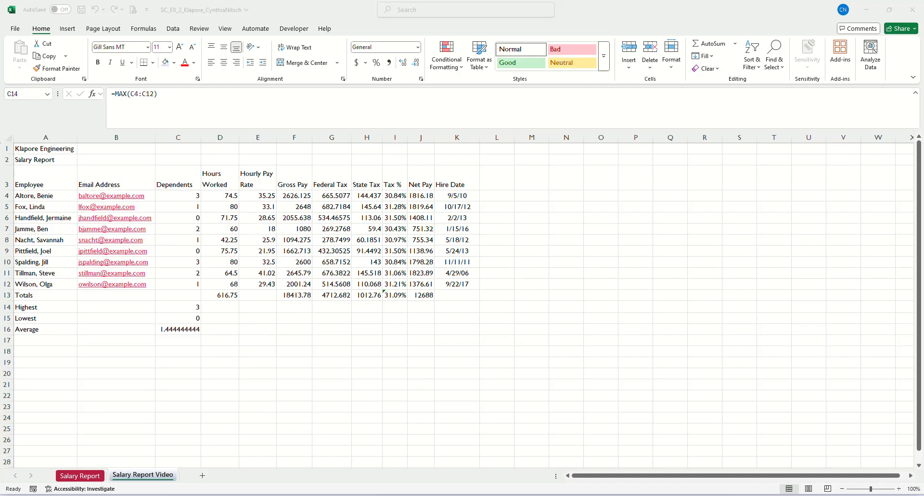
click(184, 309)
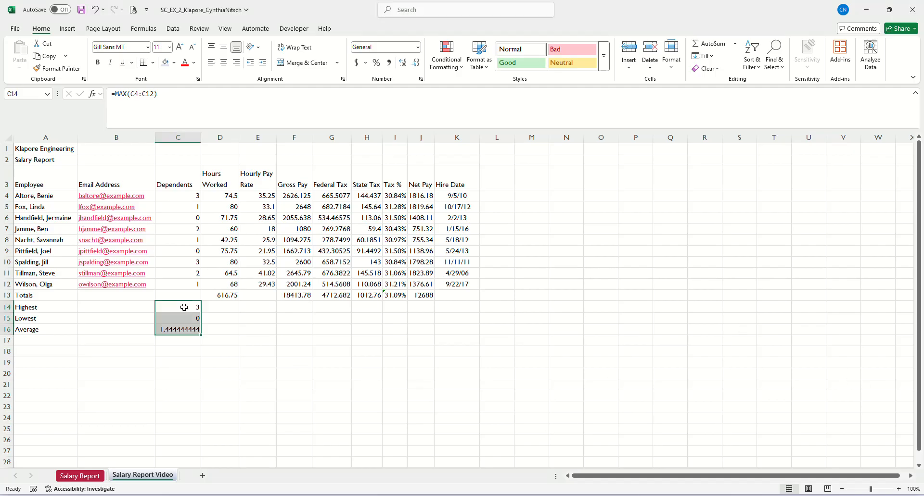
drag(201, 336, 377, 332)
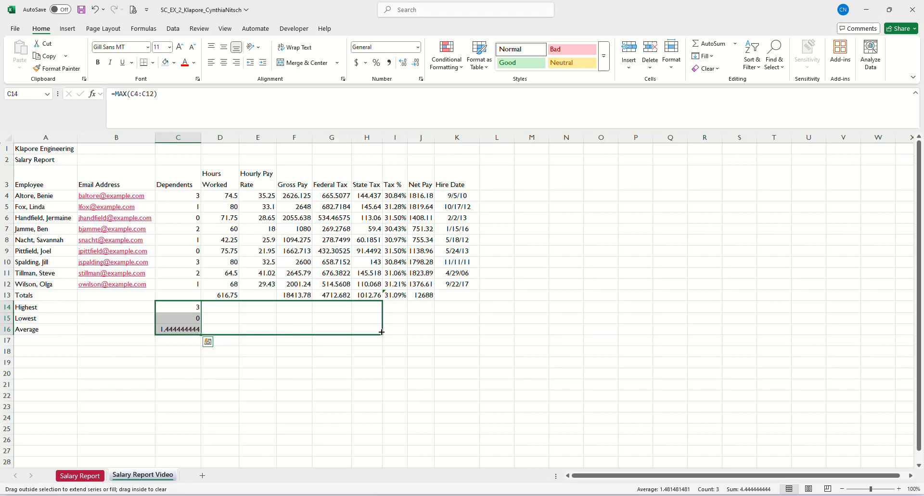
drag(382, 332, 436, 326)
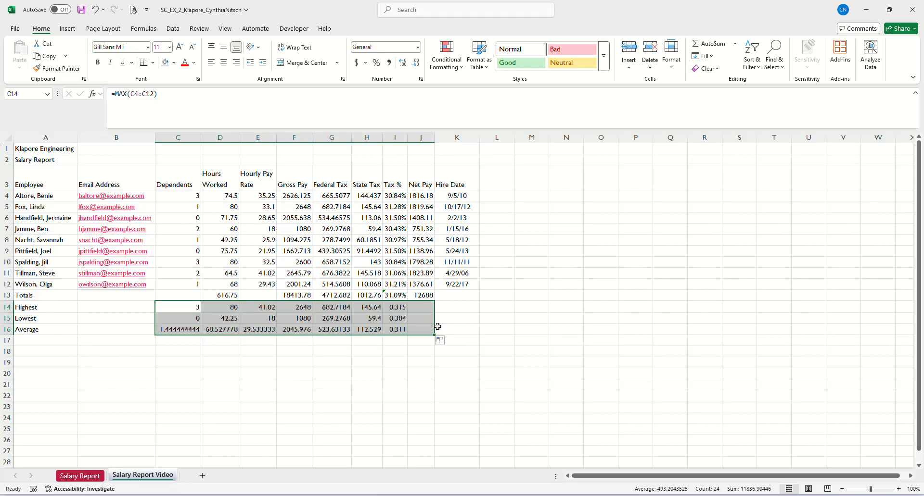
- Clear the Tax % average from cell I16
click(399, 328)
key(Delete)
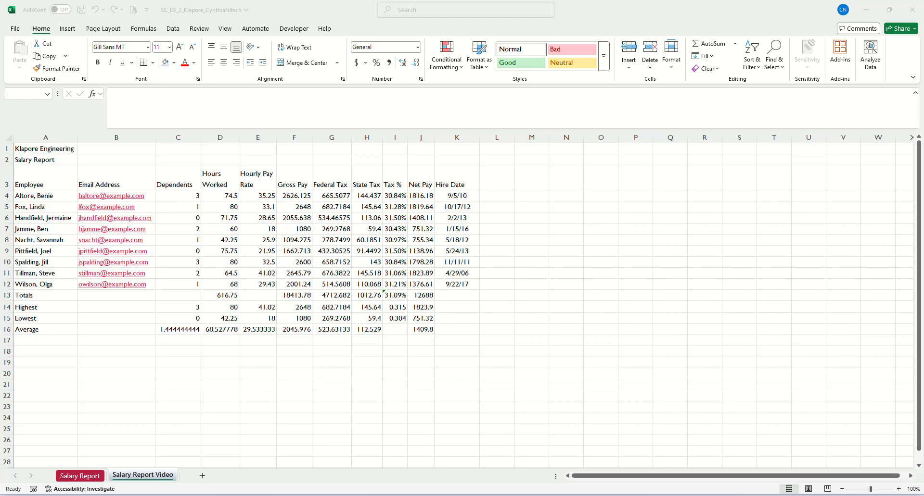
click(389, 332)
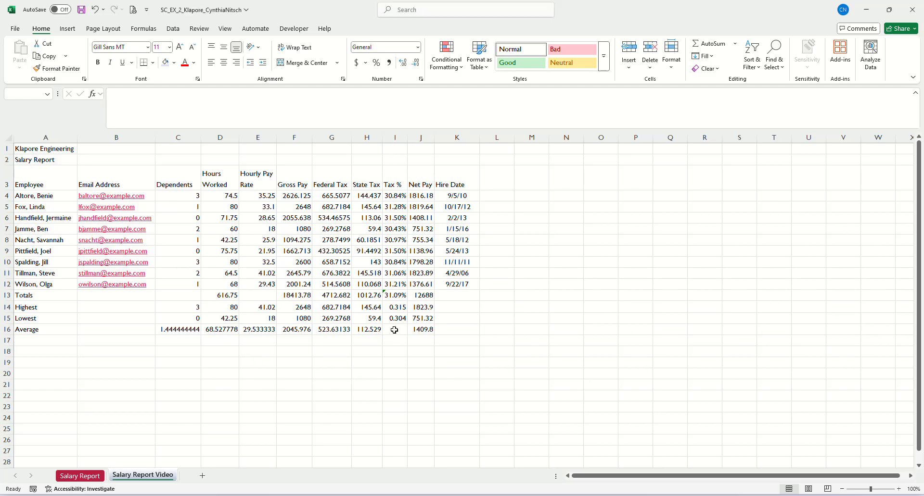
click(524, 352)
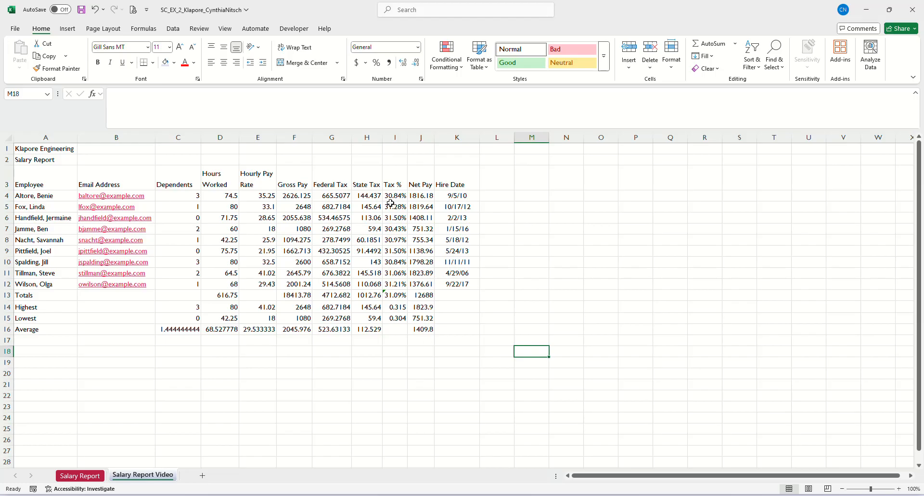
- Format the highest and lowest Tax % values in I14:I15 as percentages with two decimal places
drag(397, 308, 397, 319)
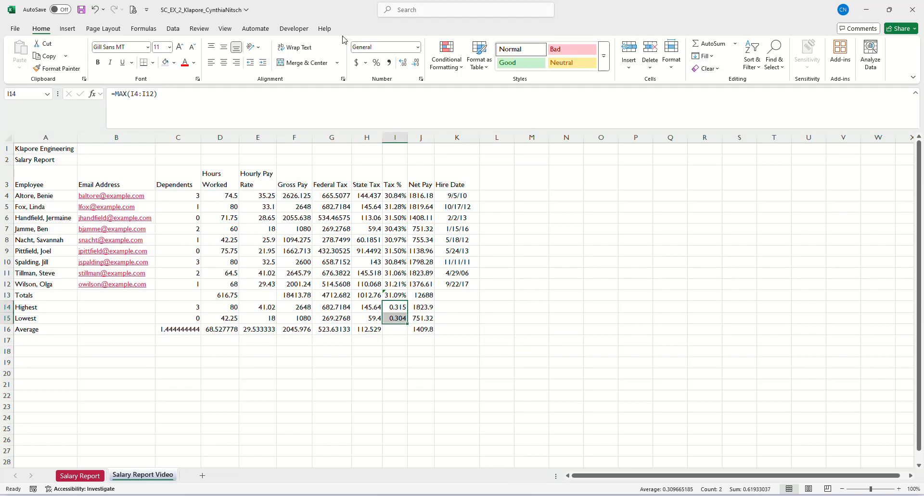
click(376, 63)
click(402, 63)
click(403, 63)
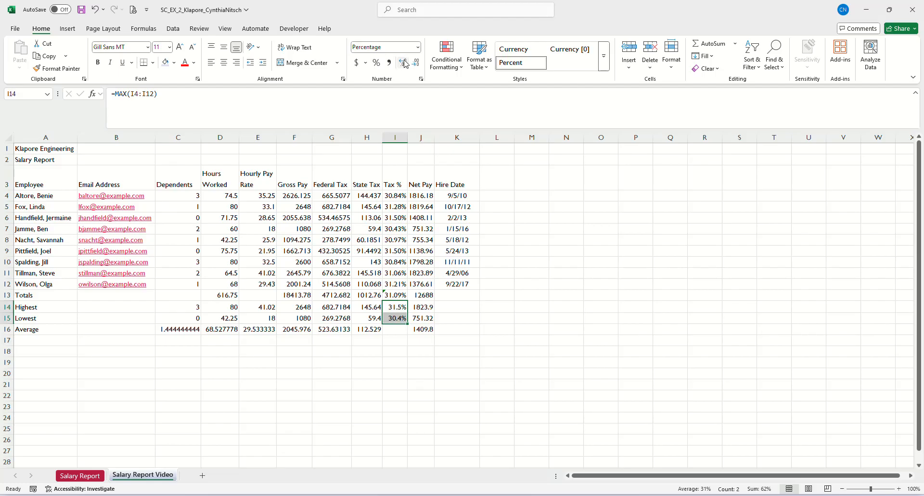
click(548, 338)
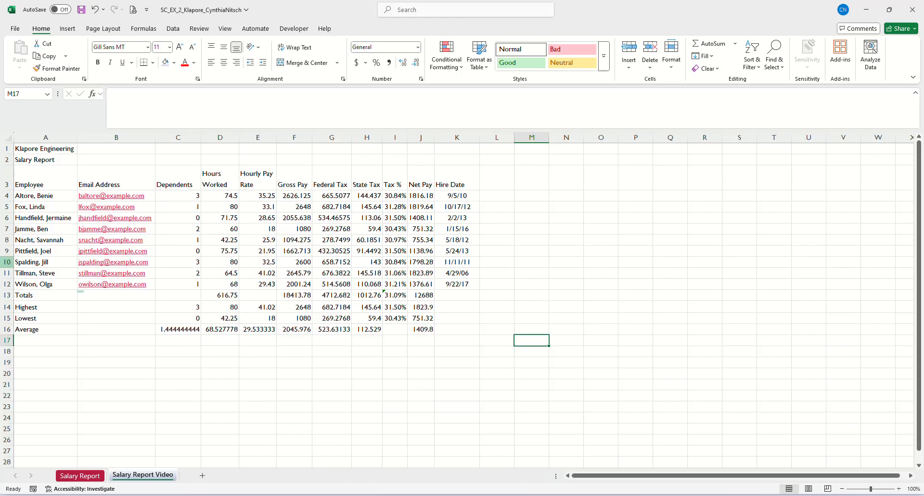
drag(48, 150, 447, 150)
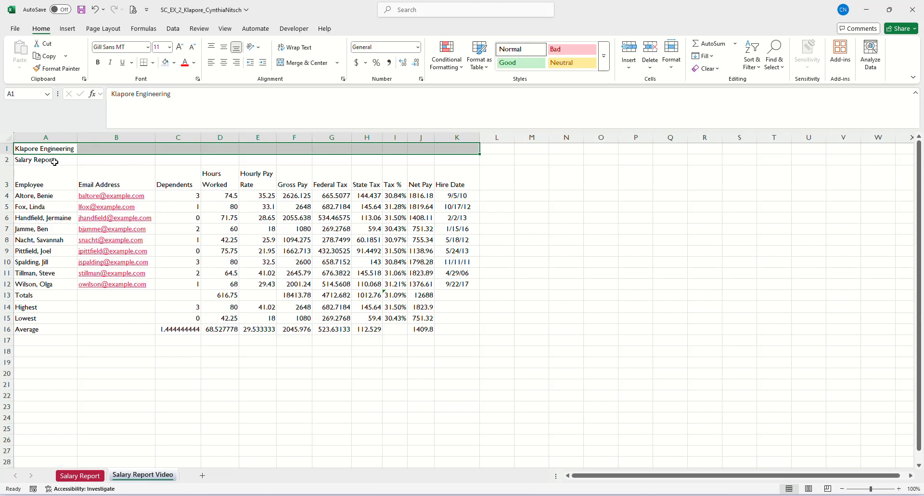
click(101, 233)
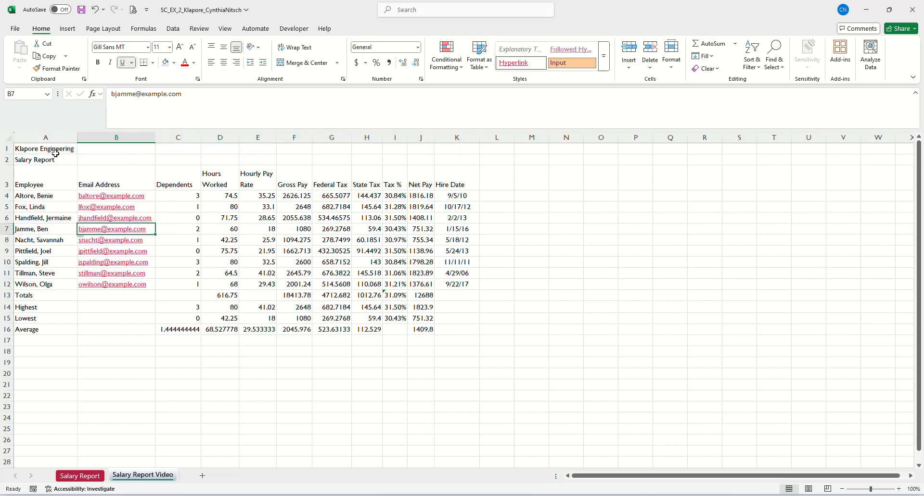
drag(44, 149, 159, 147)
click(134, 172)
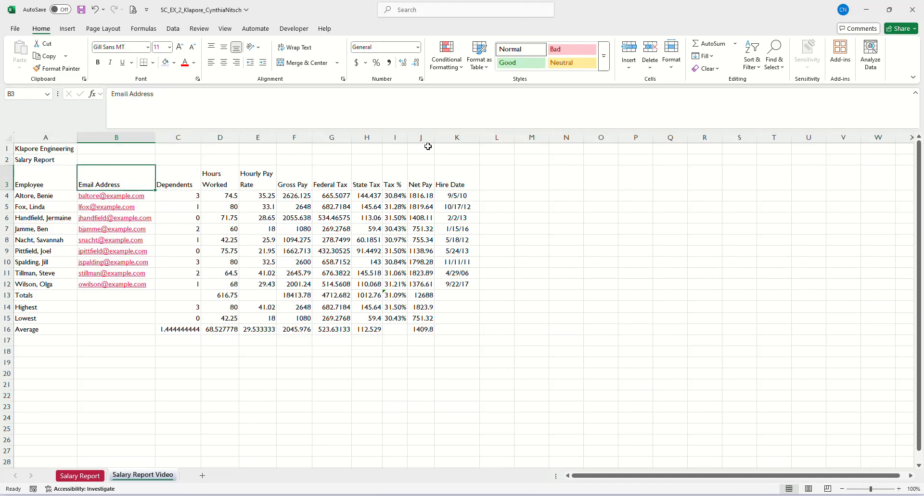
click(64, 148)
drag(64, 149, 108, 149)
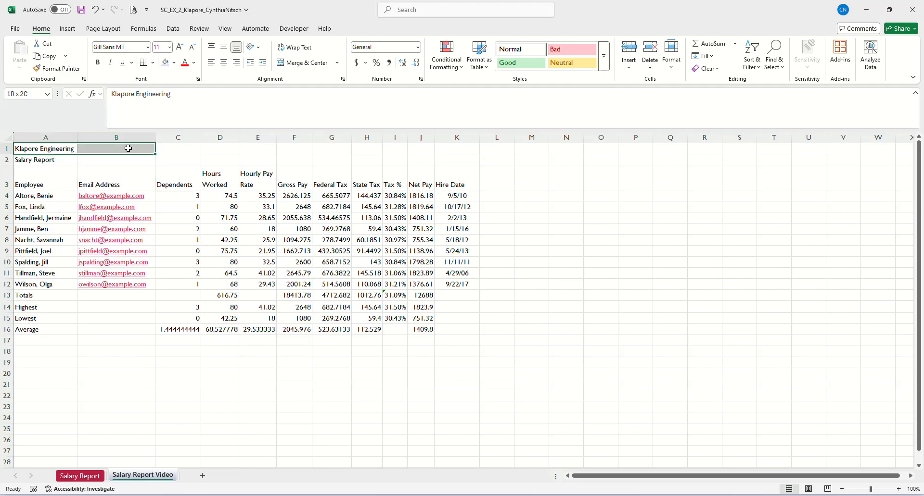
drag(48, 137, 226, 137)
- Merge and center the Klapore Engineering title across A1:K1
click(43, 149)
drag(43, 149, 471, 146)
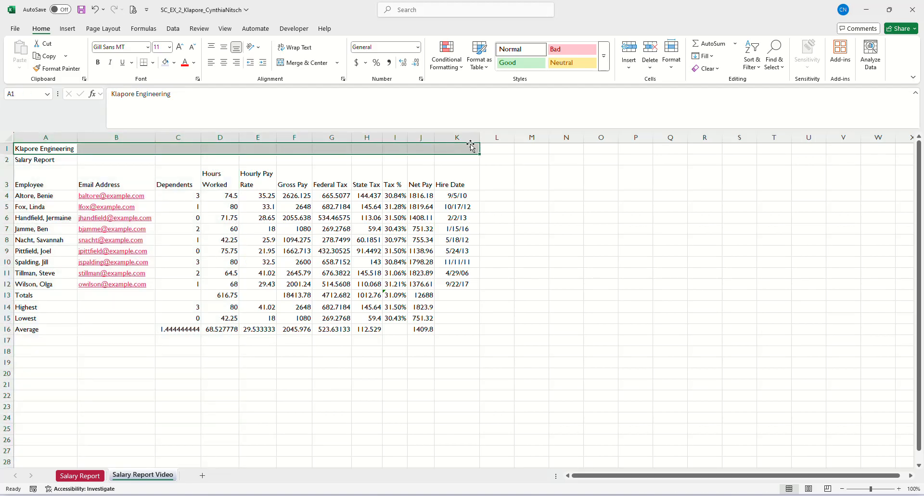
click(307, 63)
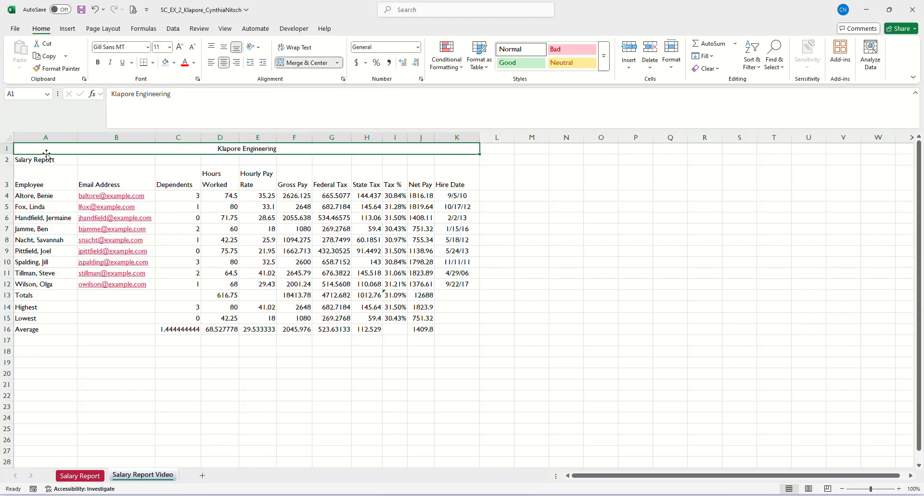
- Merge and center the Salary Report subtitle across A2:K2
drag(32, 160, 443, 158)
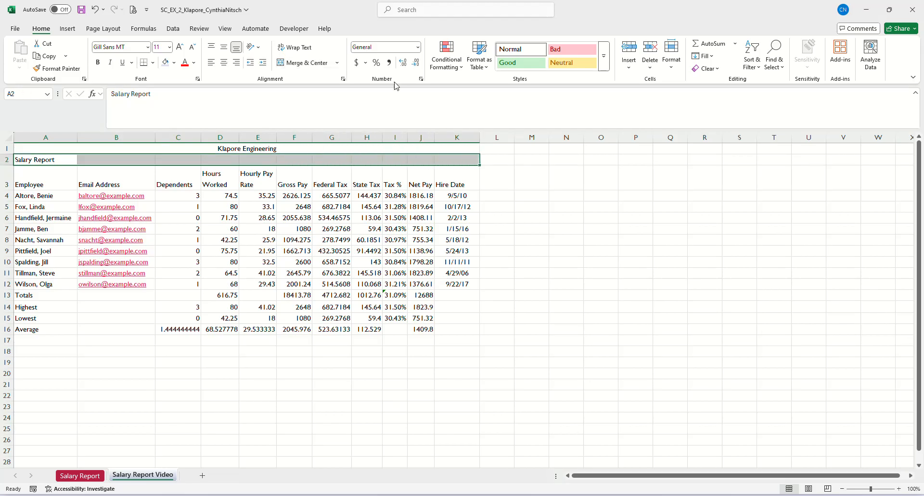
click(305, 63)
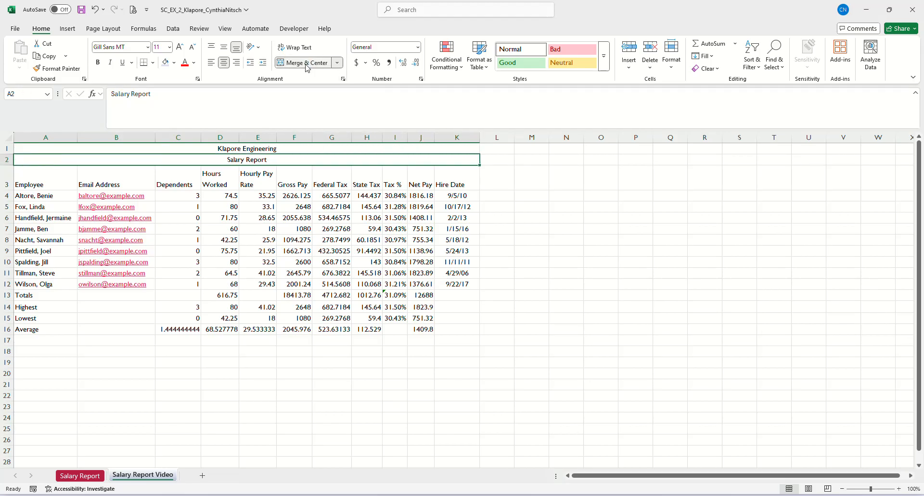
- Apply the Title cell style to the Klapore Engineering and Salary Report headings, then reduce the Salary Report subtitle to font size 16
click(269, 150)
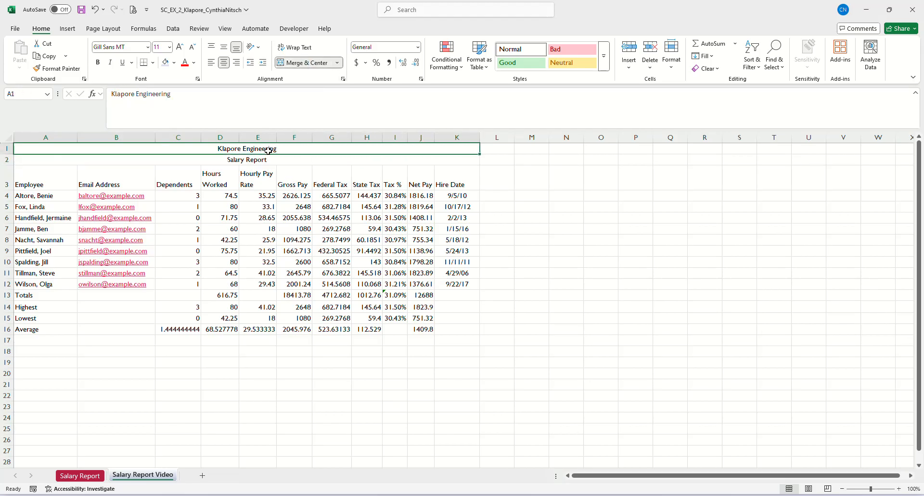
click(603, 55)
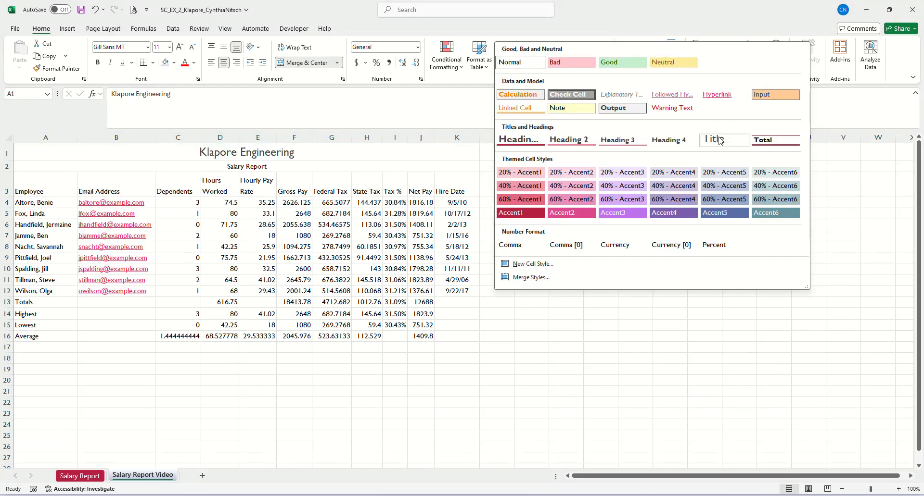
click(721, 142)
click(342, 167)
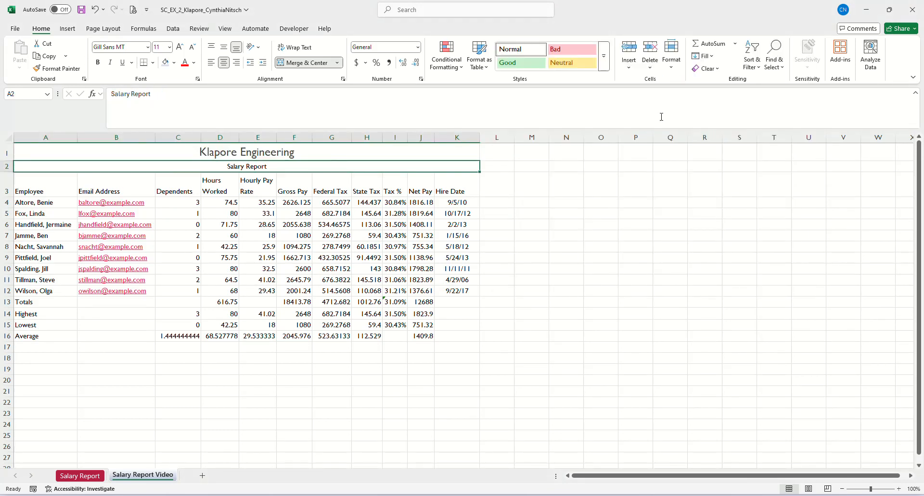
click(603, 55)
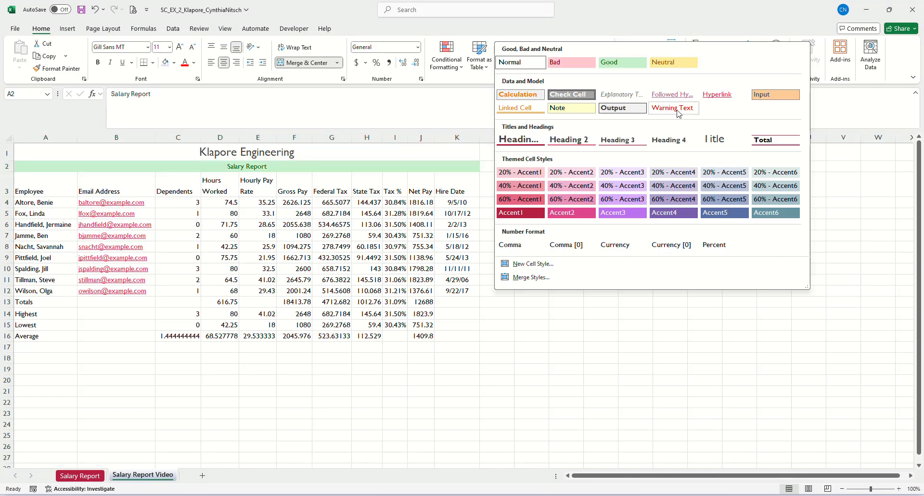
click(714, 139)
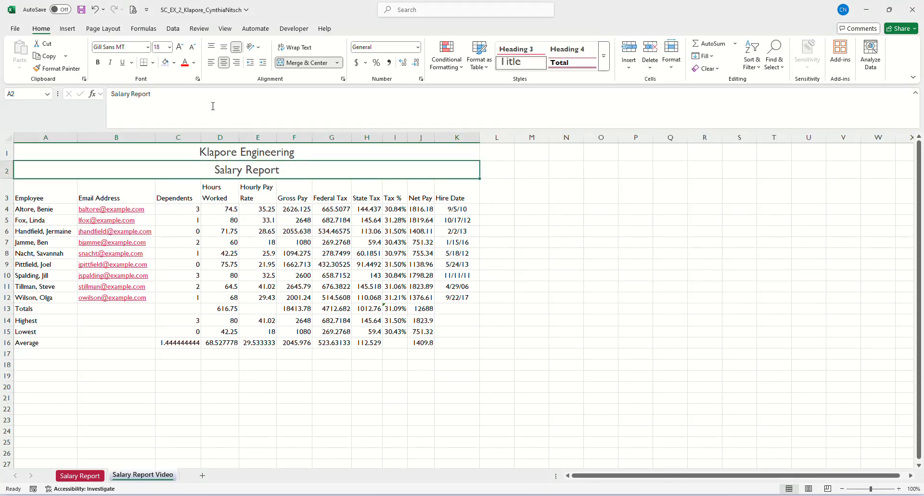
click(193, 48)
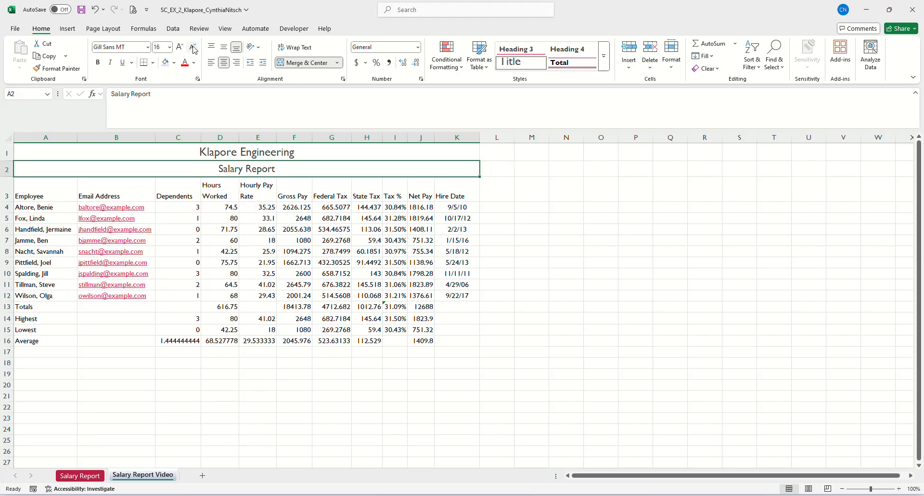
click(284, 237)
- Center the column headings in A3:K3 horizontally
drag(34, 195, 449, 195)
click(223, 64)
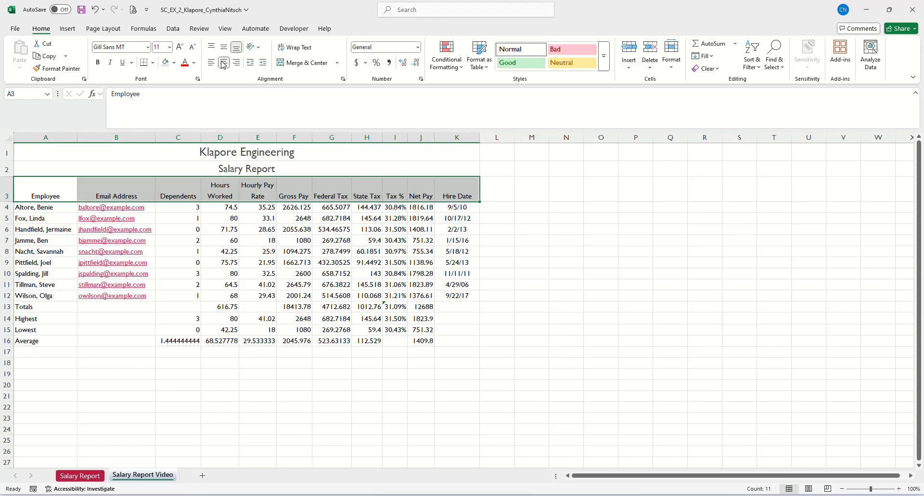
click(269, 260)
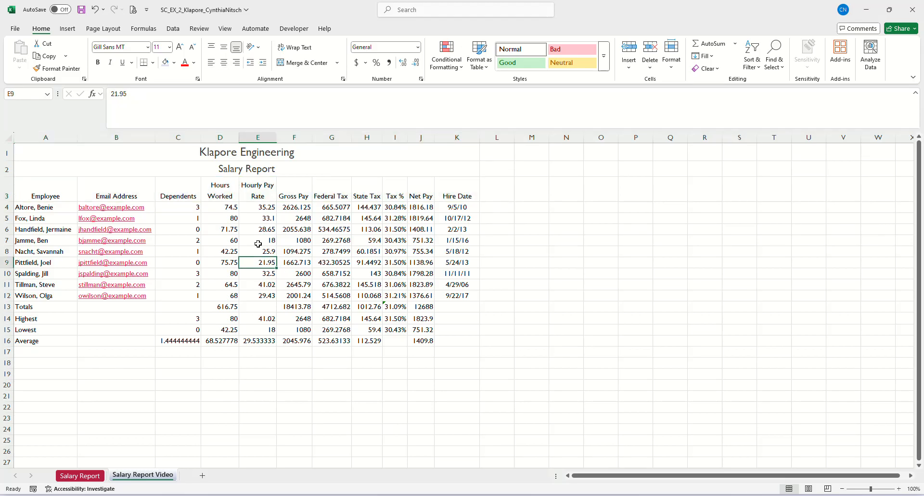
- Create a conditional formatting rule for Hours Worked in D4:D12 that targets cell values greater than 70
click(222, 208)
drag(223, 209, 220, 294)
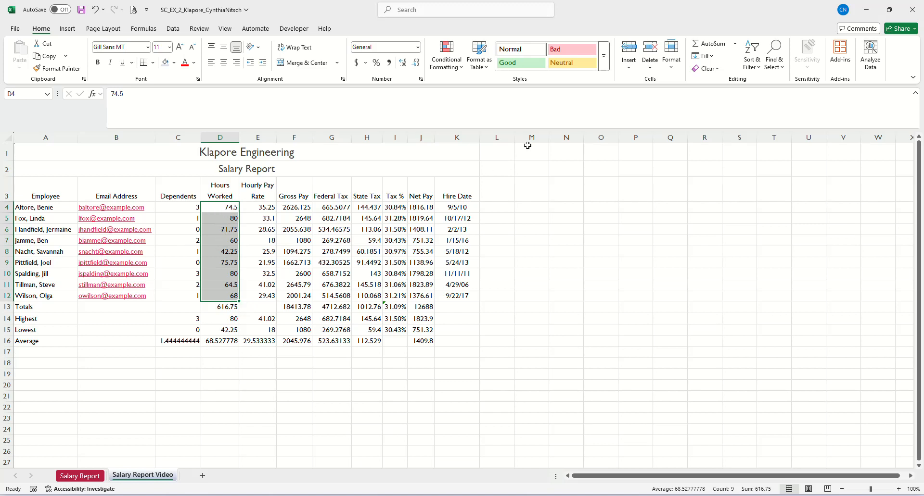
click(452, 63)
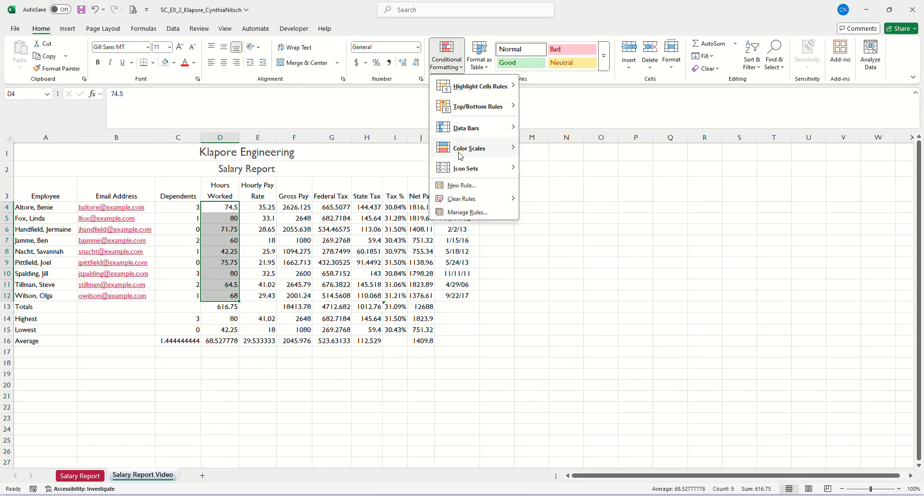
click(459, 186)
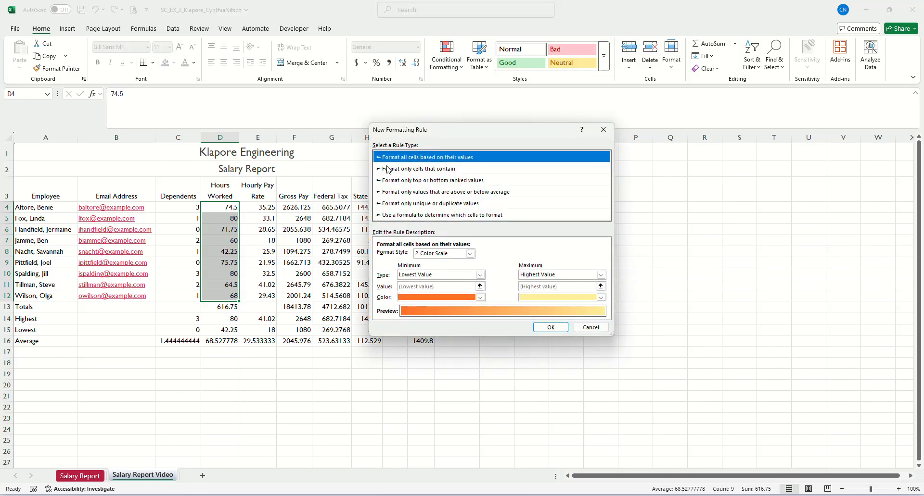
click(399, 173)
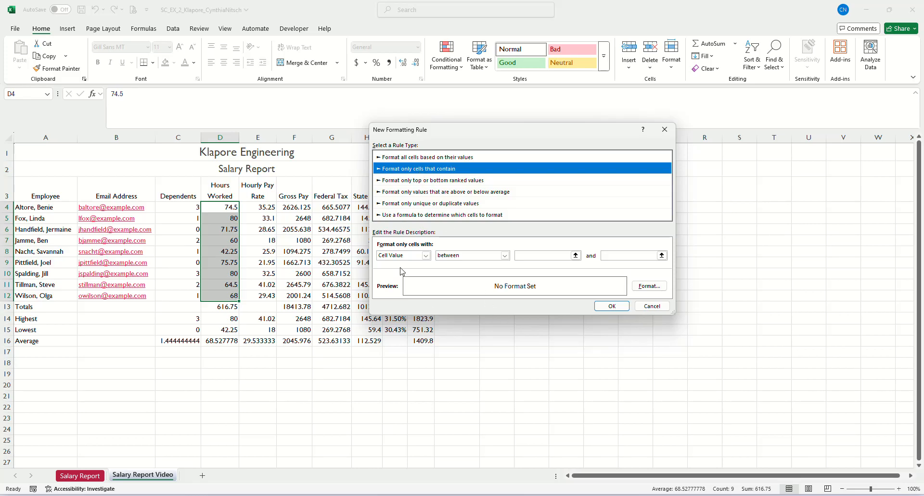
click(504, 256)
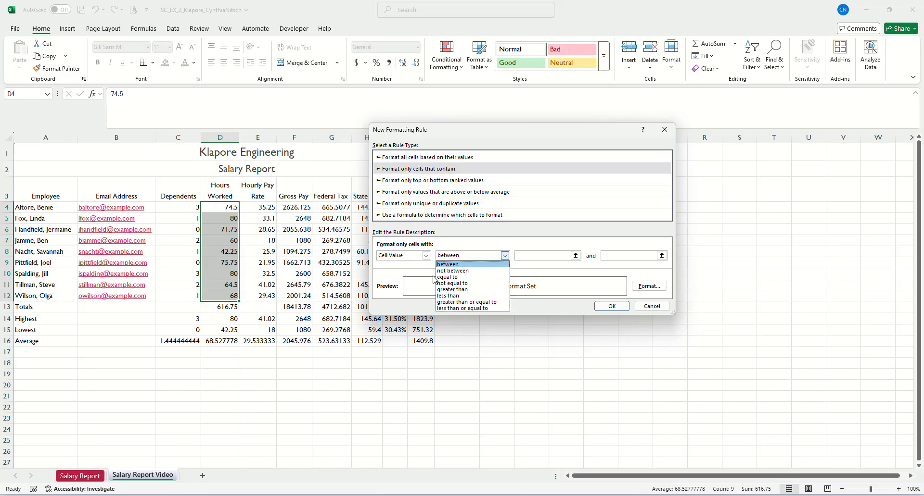
click(444, 290)
click(529, 255)
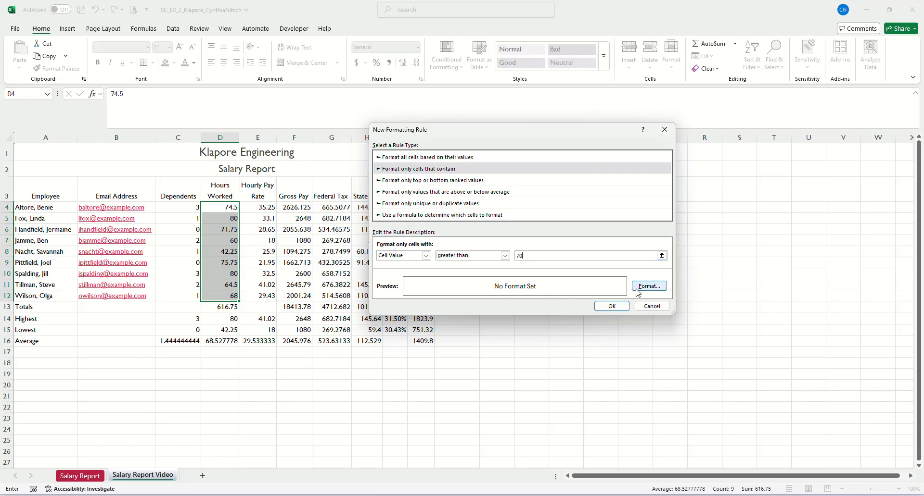
- Give the conditional formatting rule a white font and a purple theme fill, and apply it to the Hours Worked cells
click(657, 288)
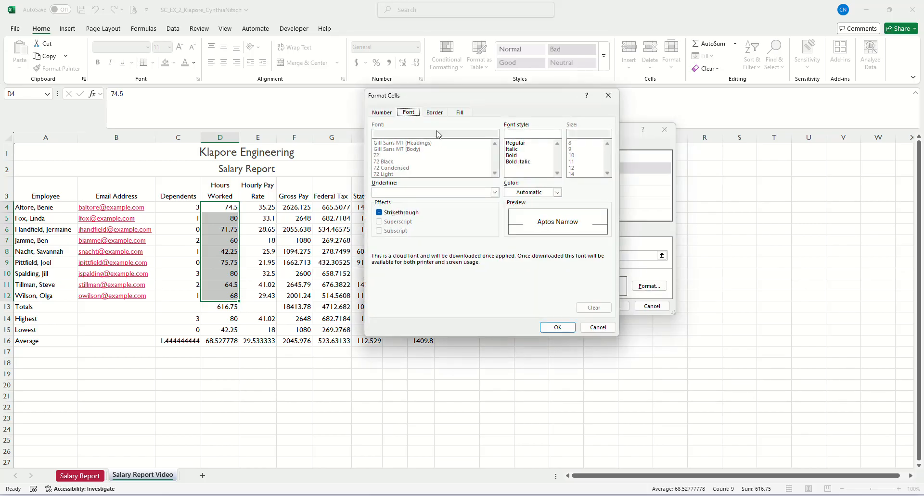
click(556, 192)
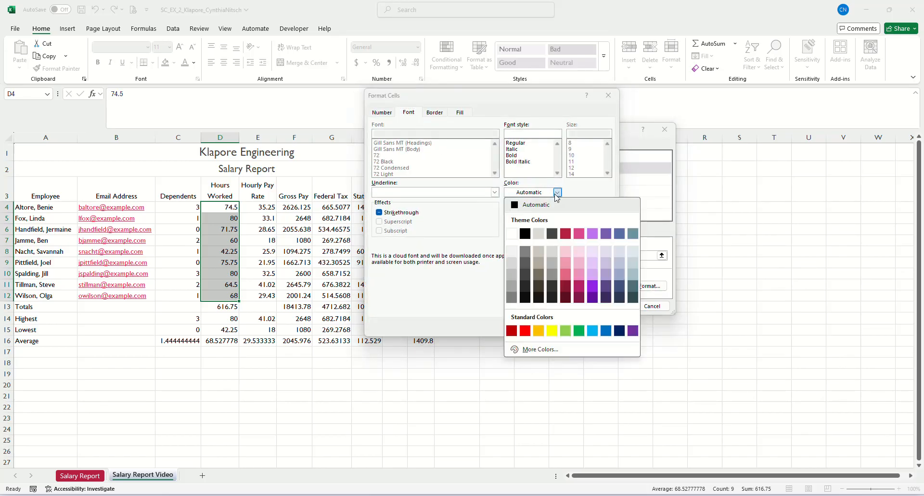
click(511, 234)
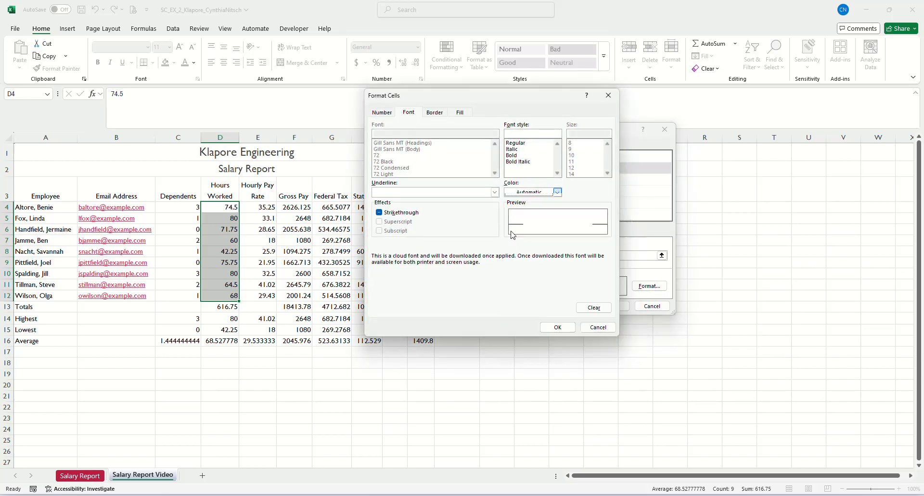
click(460, 113)
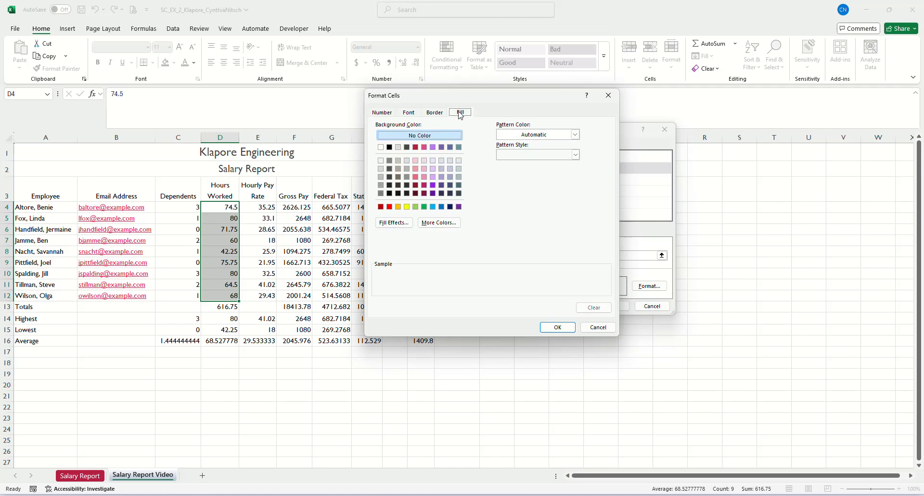
click(442, 148)
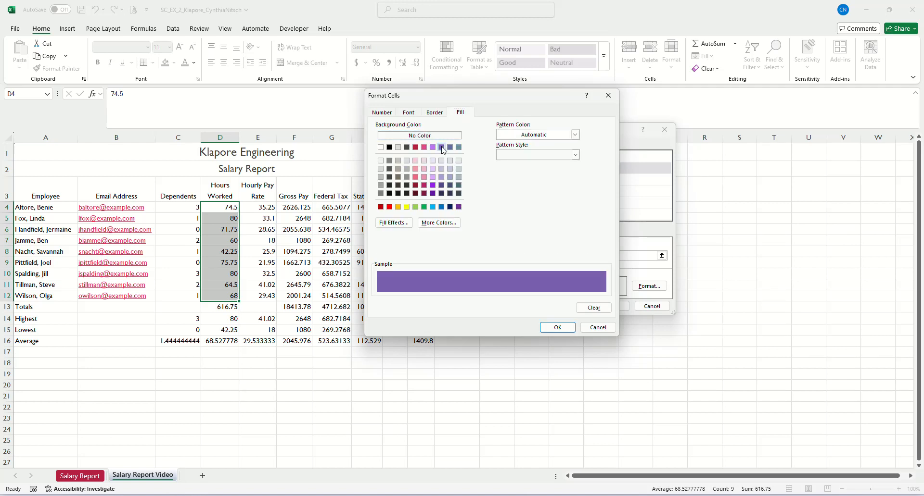
click(557, 327)
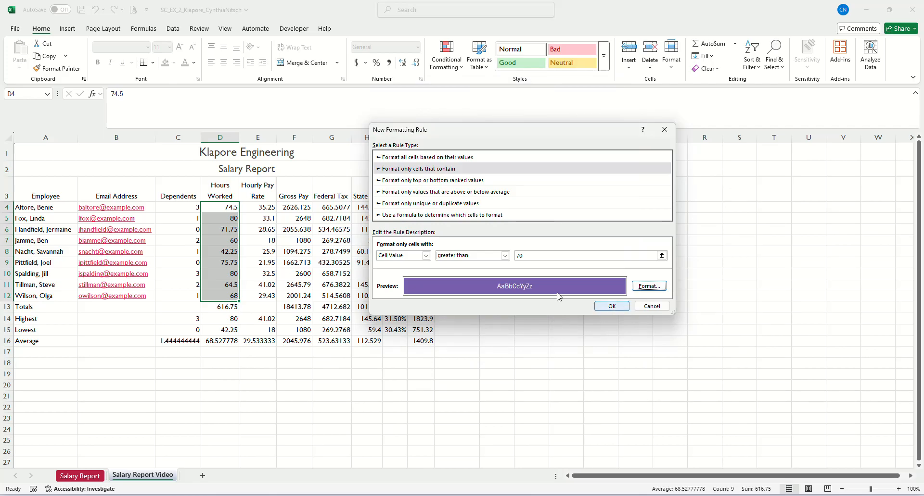
click(611, 306)
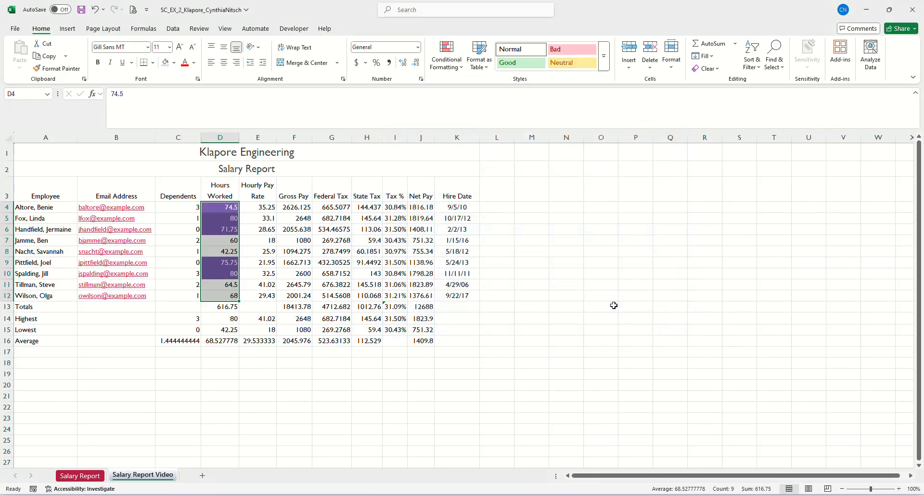
click(192, 374)
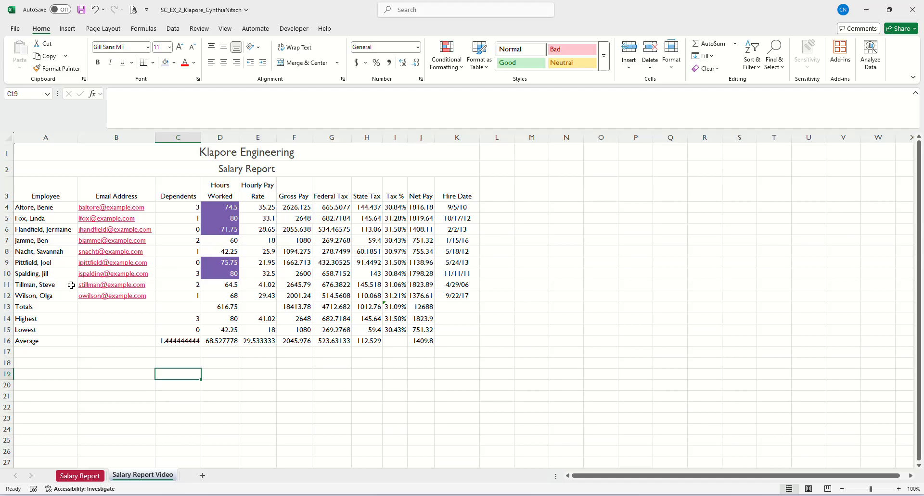
drag(330, 207, 328, 334)
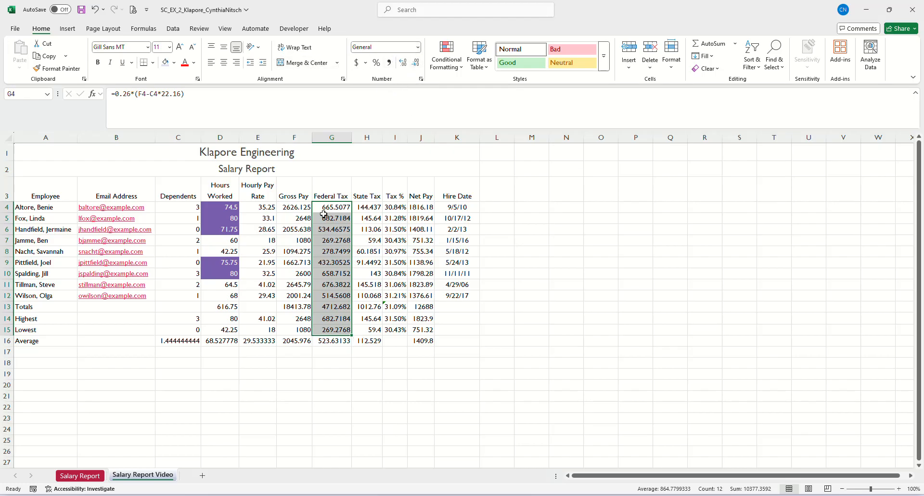
click(339, 217)
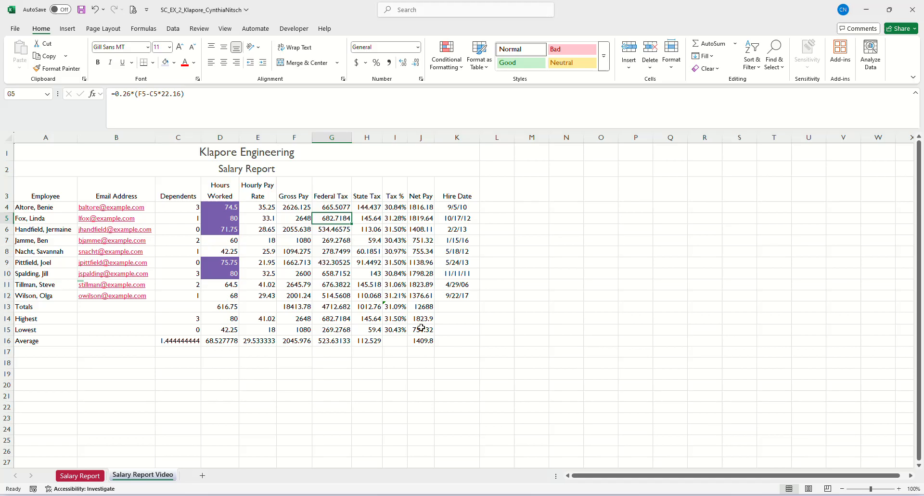
click(546, 227)
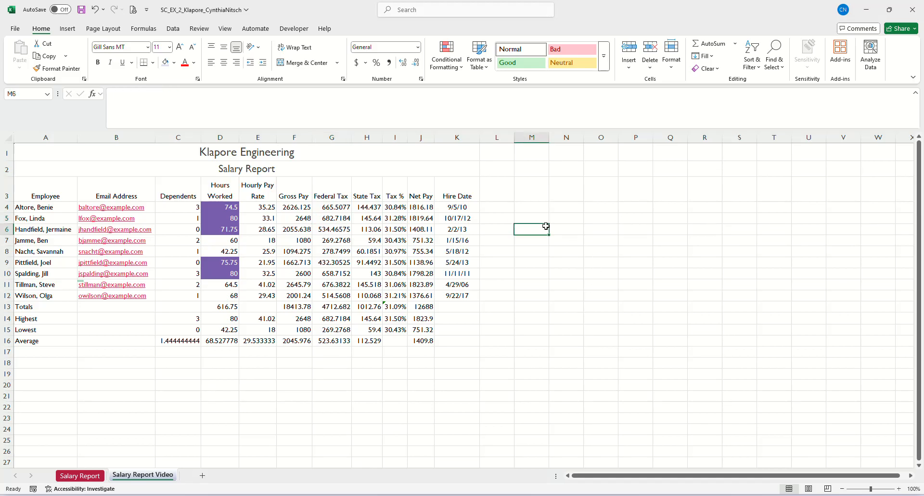